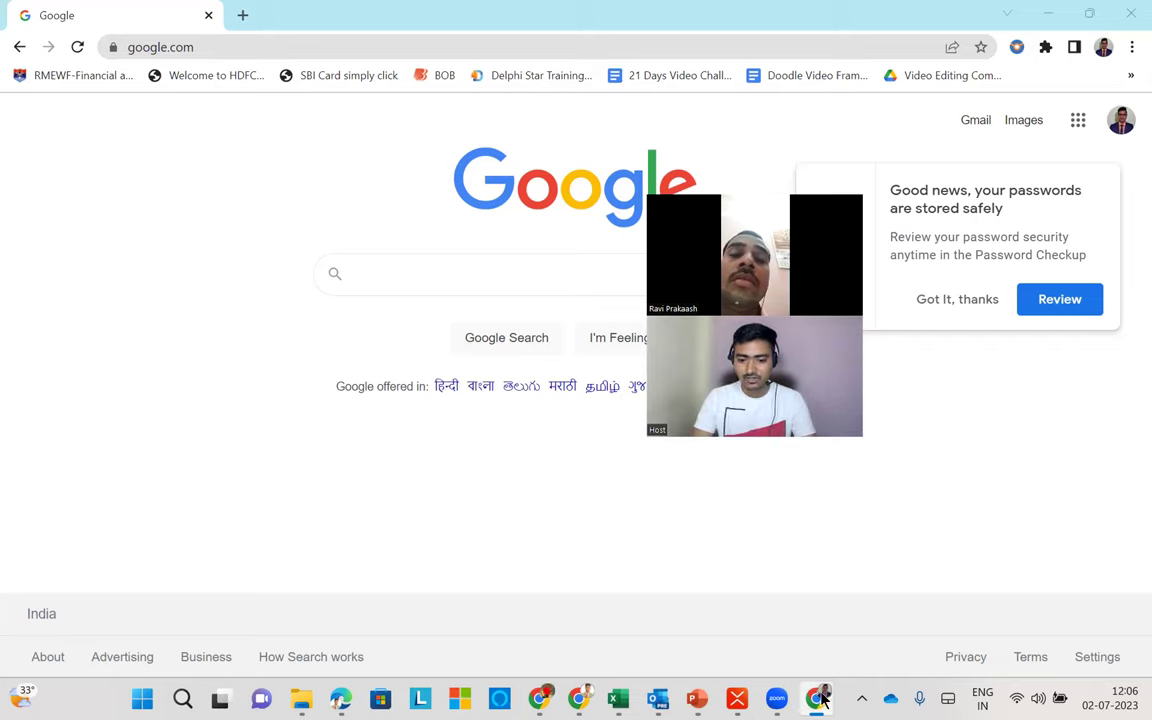
Open the Naukri login page in a new browser tab and sign in with the Google account
mouse_move(812, 696)
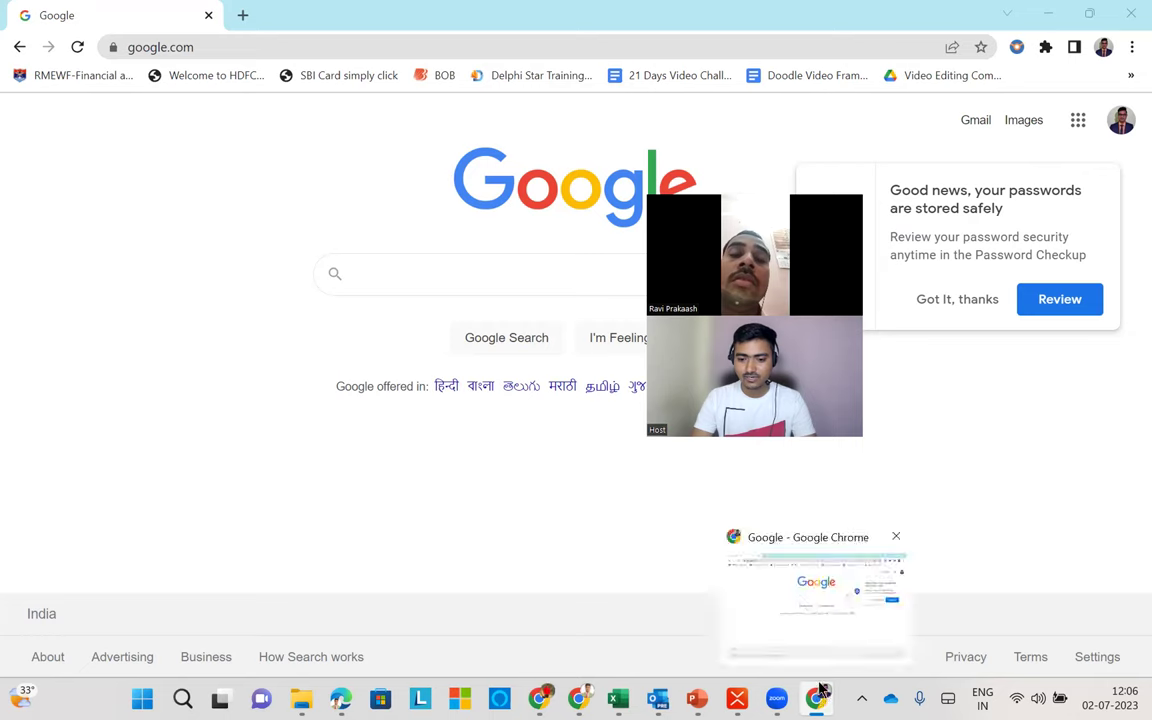
left_click(800, 598)
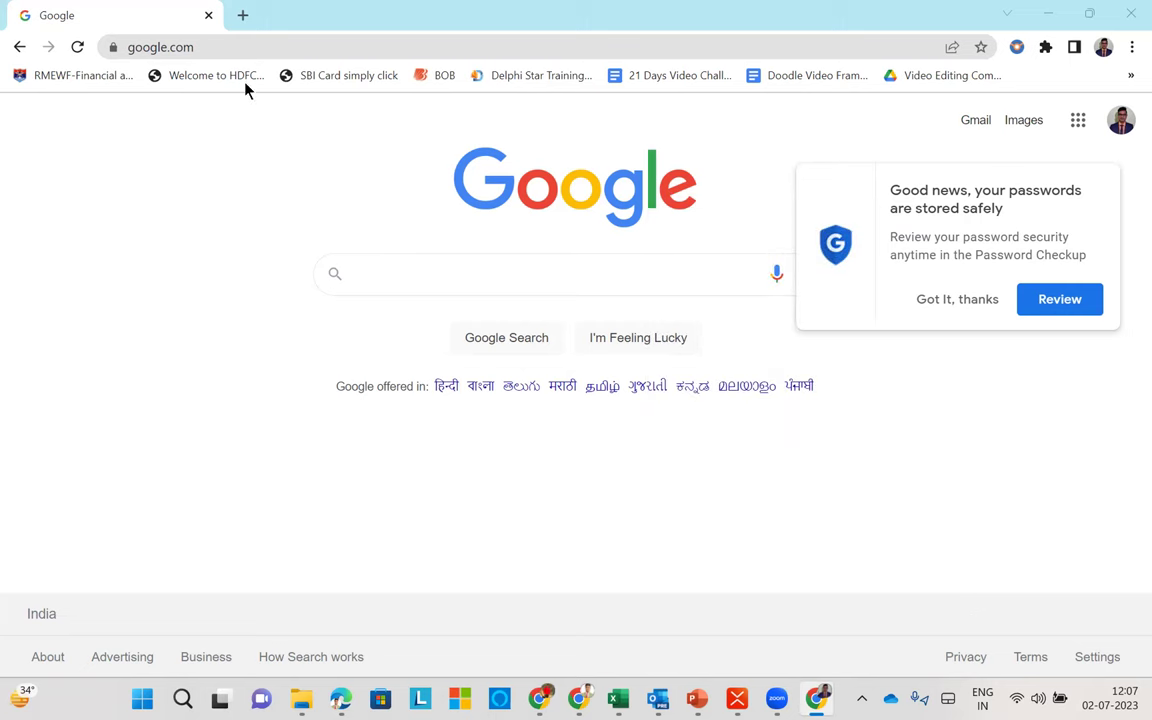
left_click(242, 15)
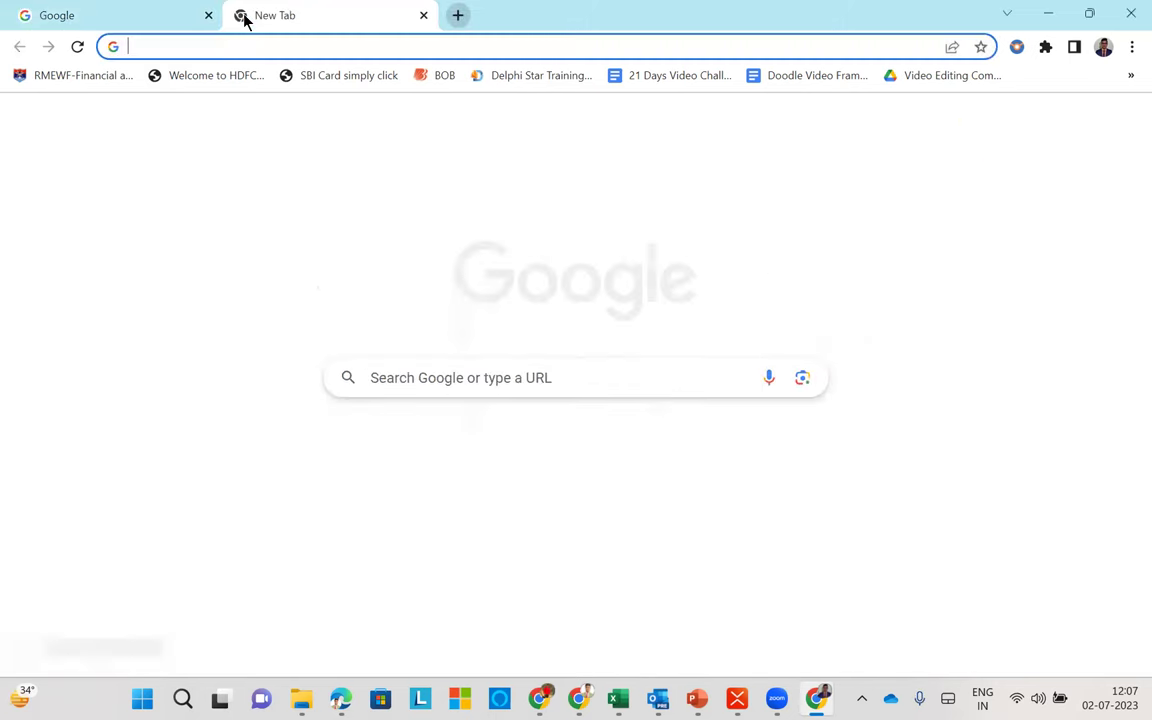
type("na")
key("Return")
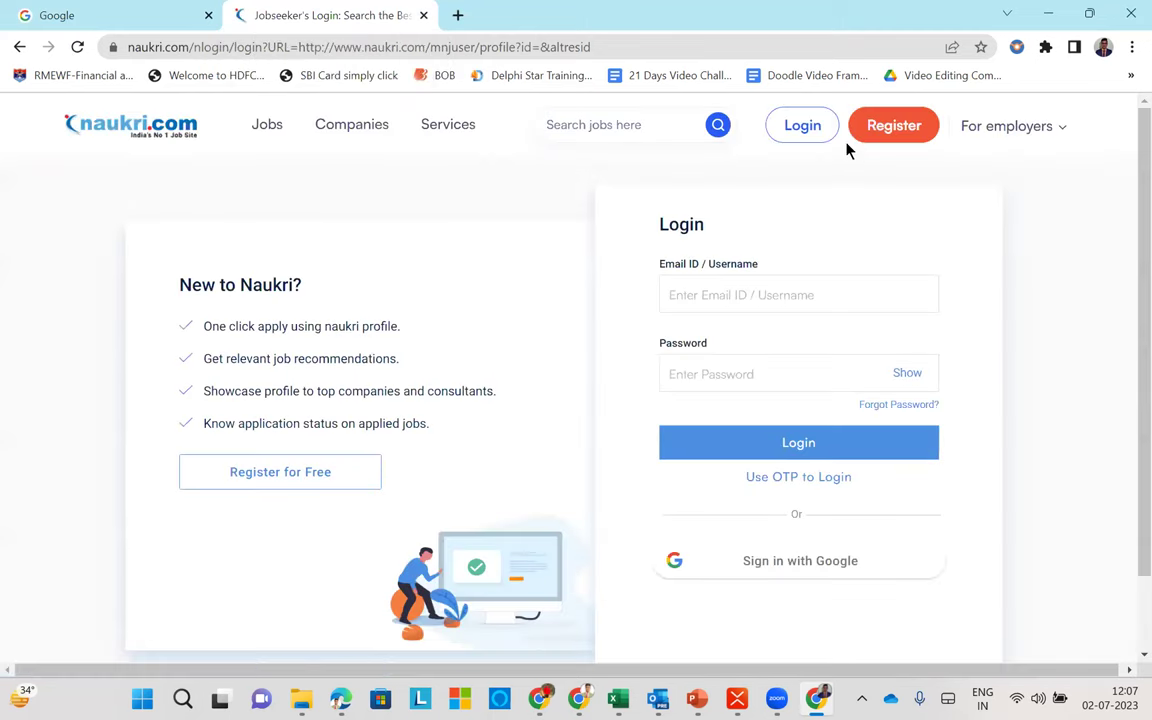
left_click(810, 127)
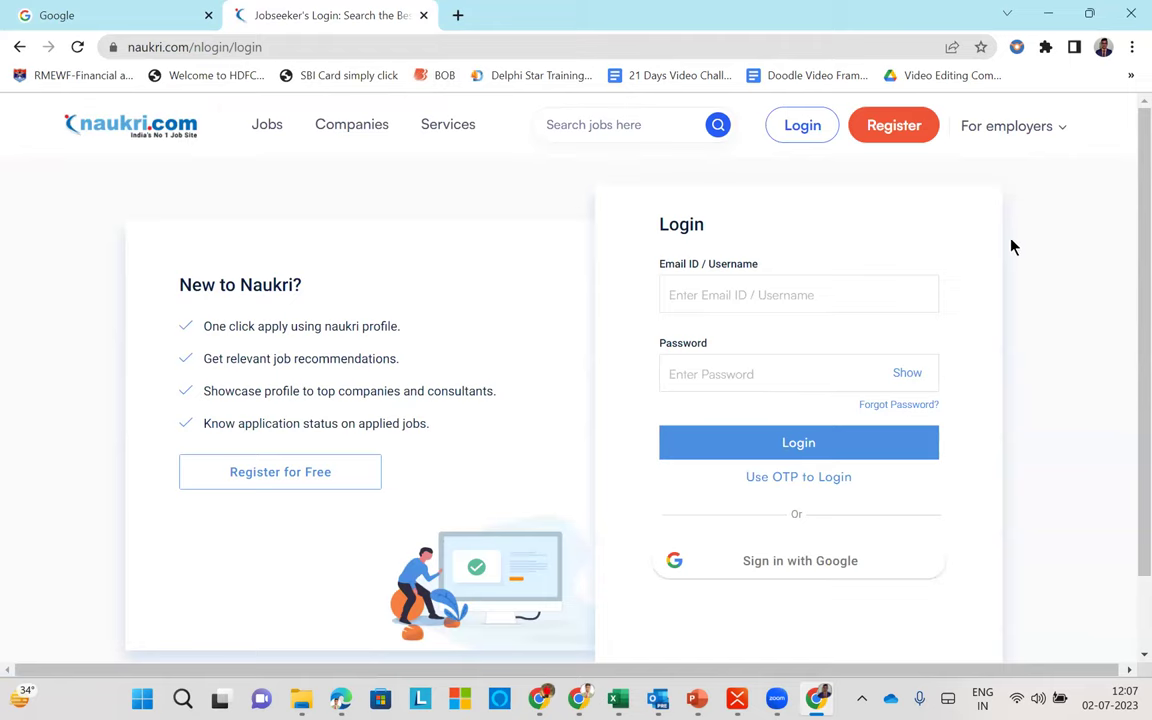
left_click(738, 558)
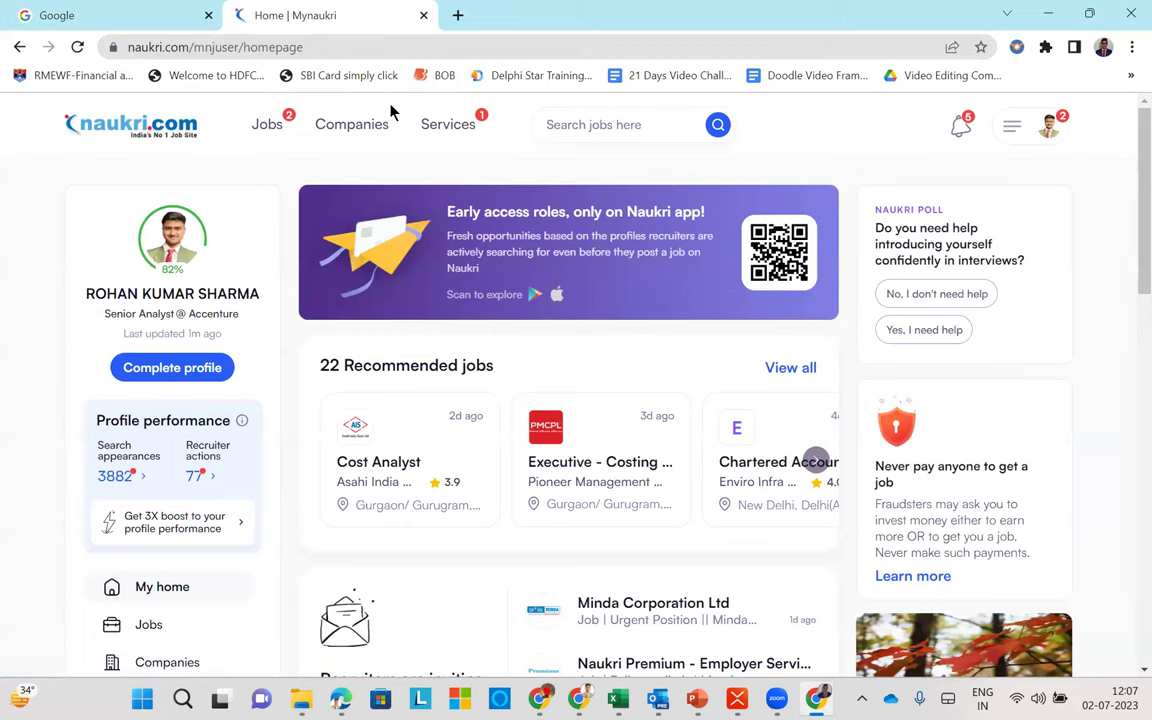
Open the messages from recruiters and read the Minda Corporation Ltd costing job message, highlighting its date
mouse_move(268, 122)
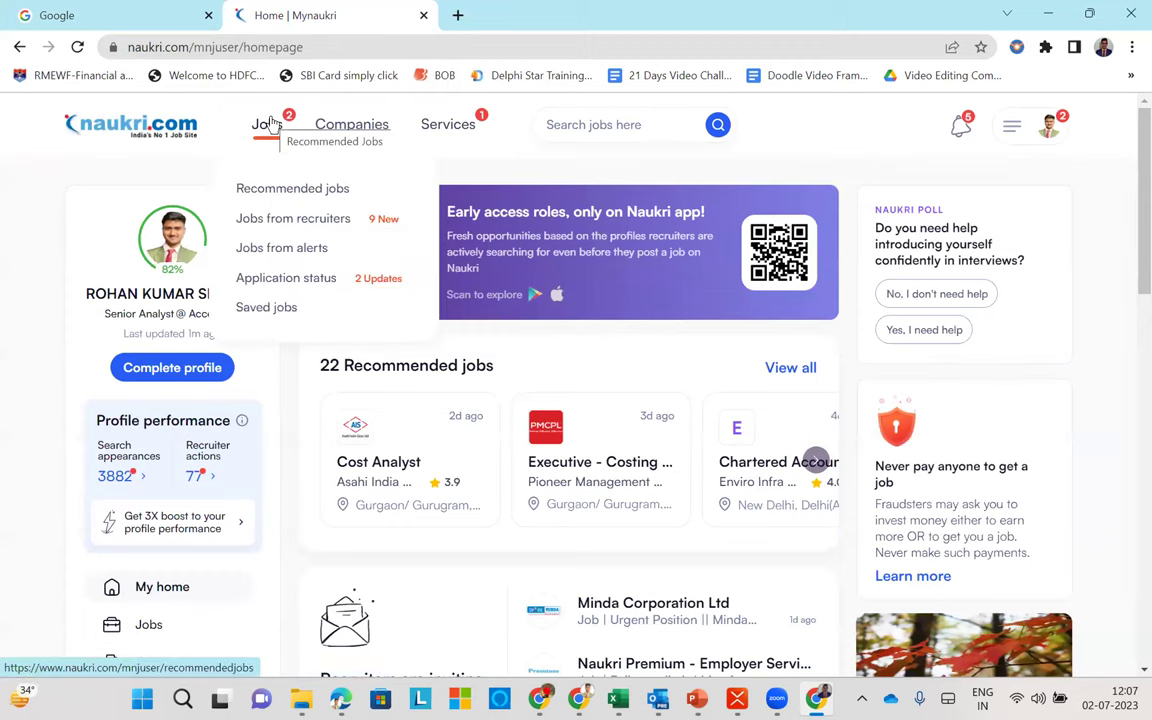
mouse_move(966, 122)
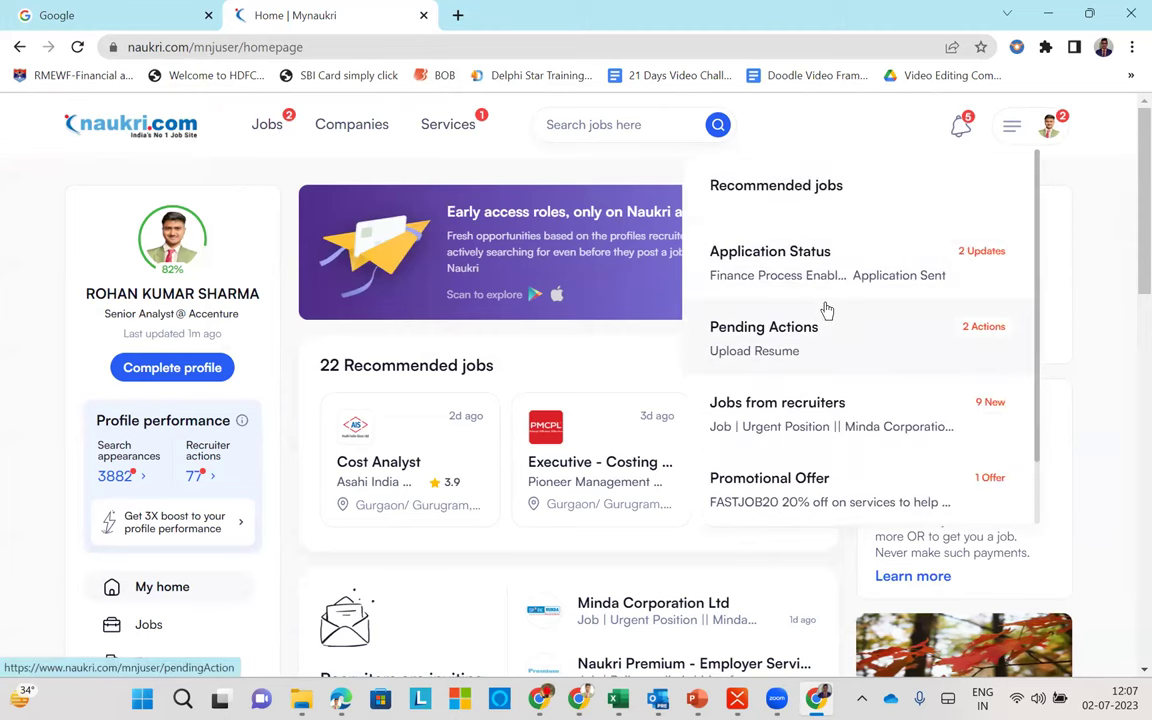
left_click(795, 428)
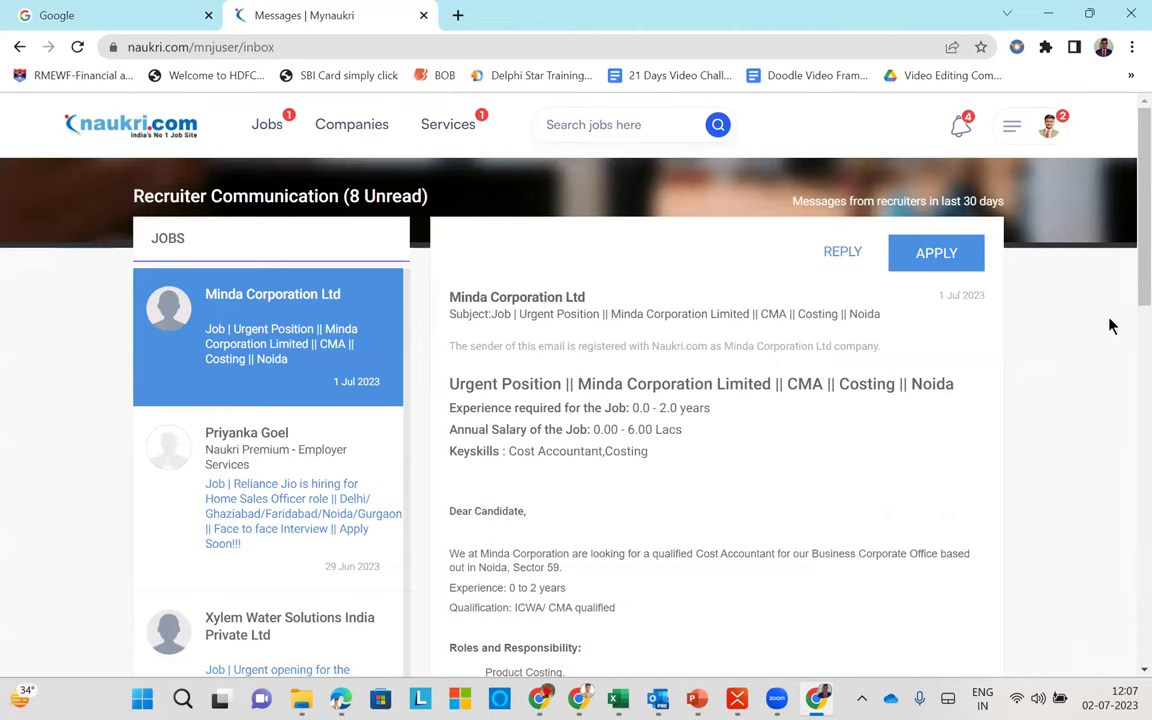
triple_click(980, 295)
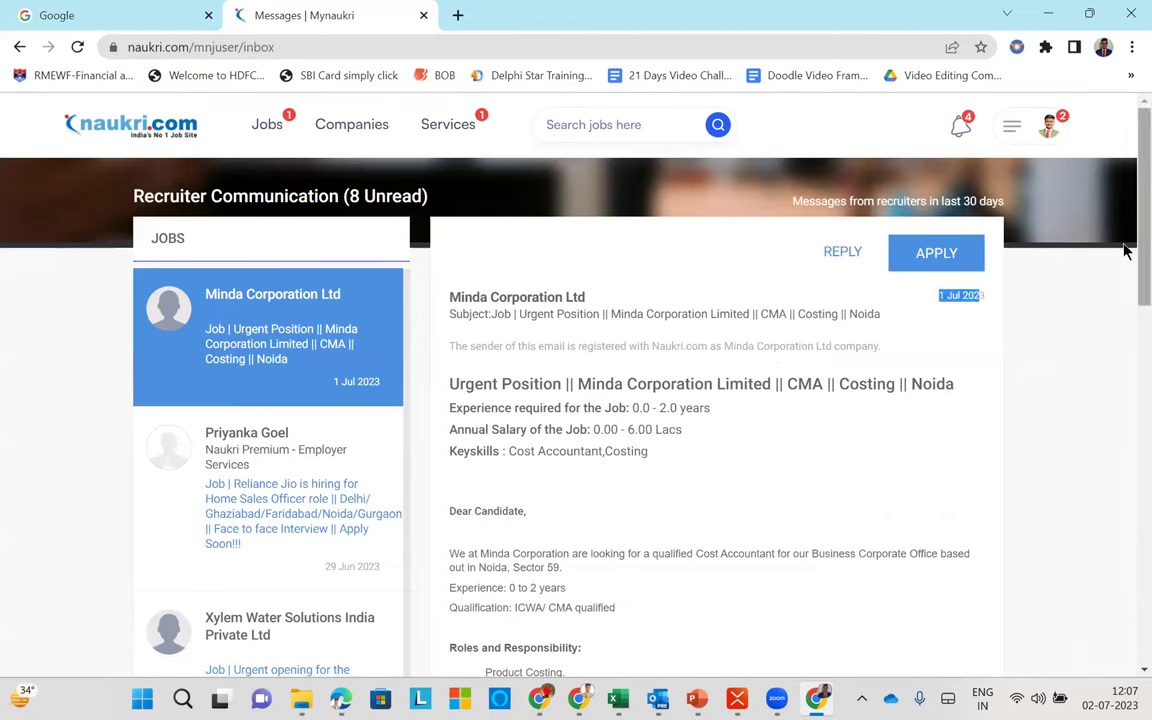
scroll(1124, 338, "down", 1)
scroll(1124, 300, "down", 4)
scroll(1124, 283, "up", 3)
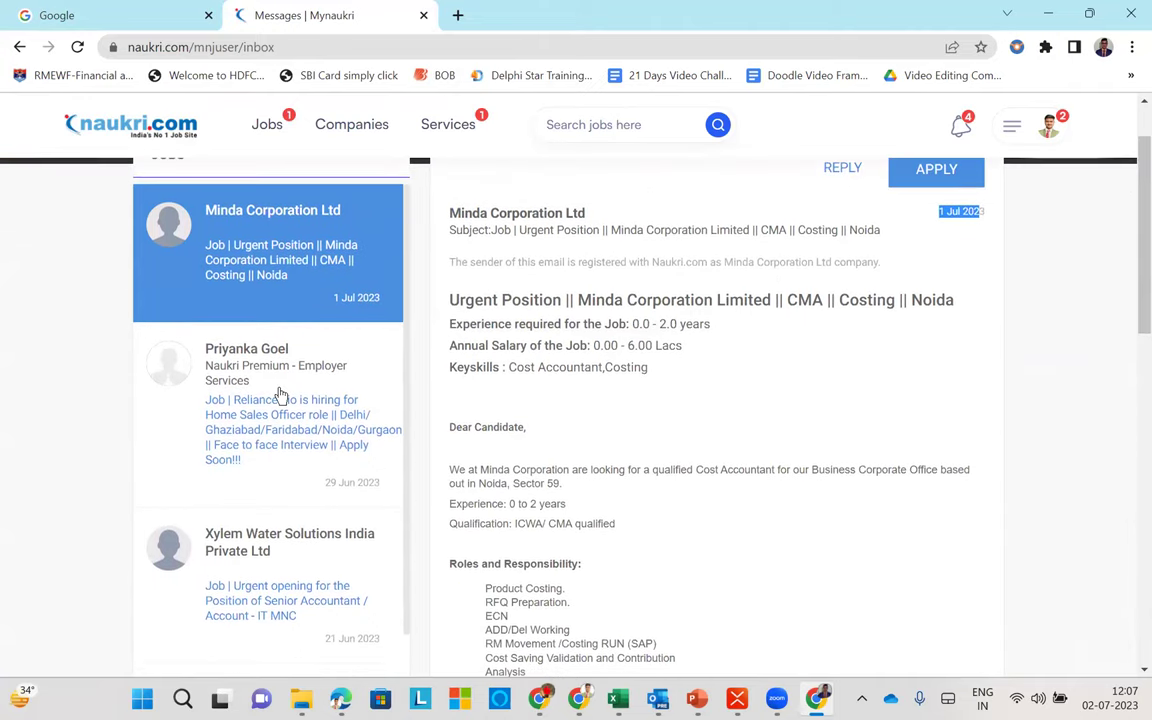
Open the Reliance Jio Home Sales Officer message and read through its job details
left_click(333, 499)
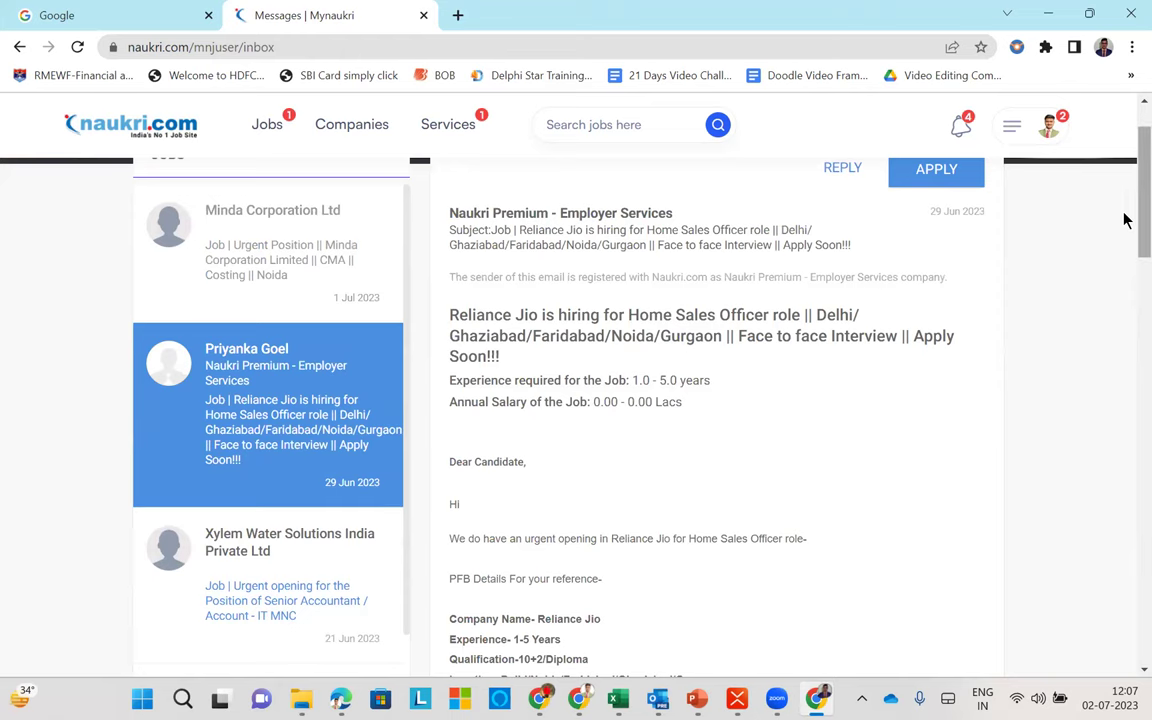
scroll(1124, 220, "up", 1)
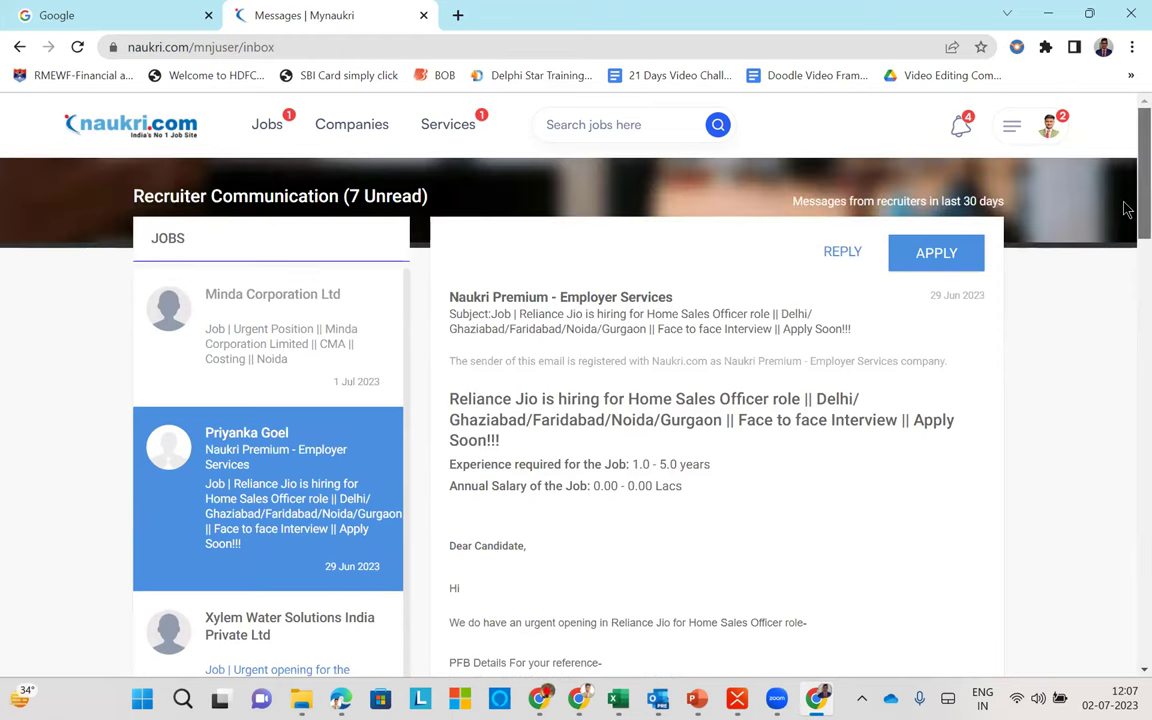
scroll(1126, 209, "down", 1)
scroll(1124, 212, "down", 2)
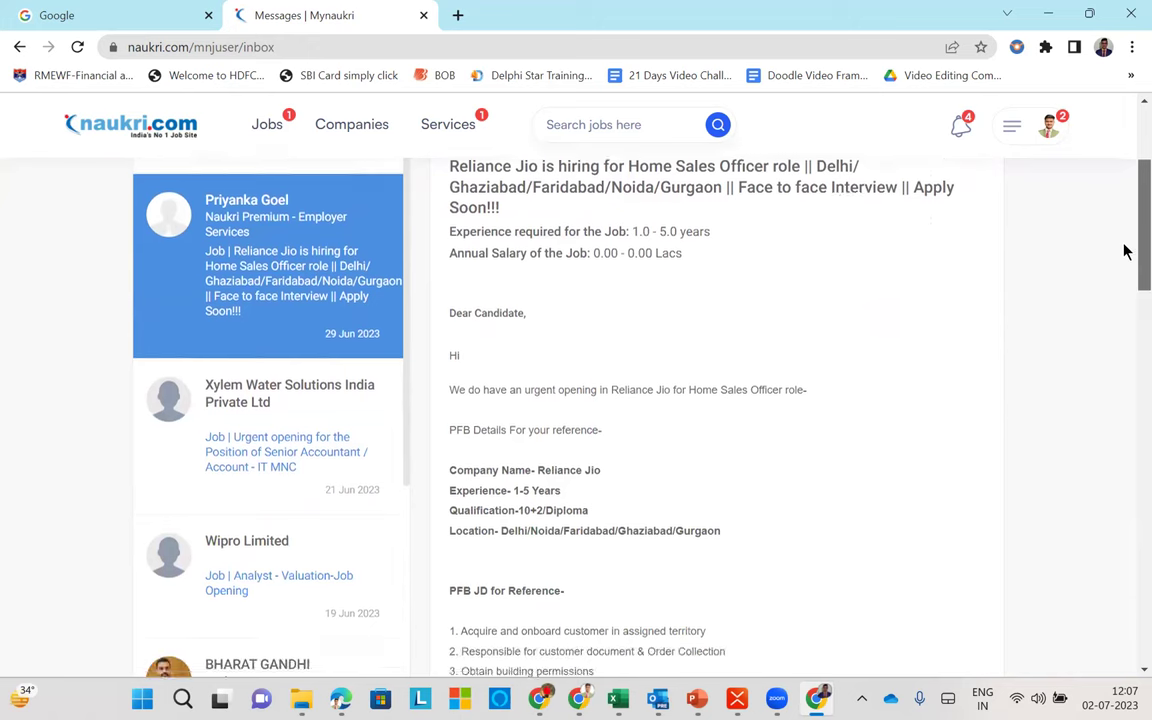
Open the Xylem Water Solutions Senior Accountant message and review its requirements and job description
left_click(322, 441)
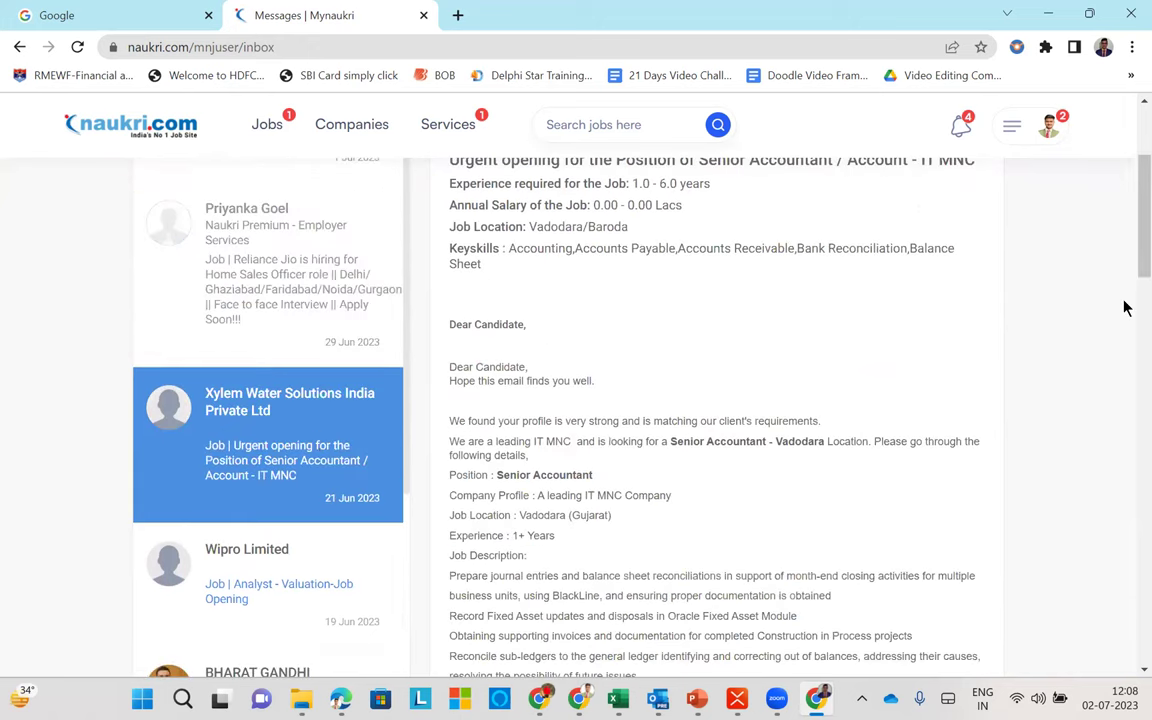
scroll(1124, 278, "up", 2)
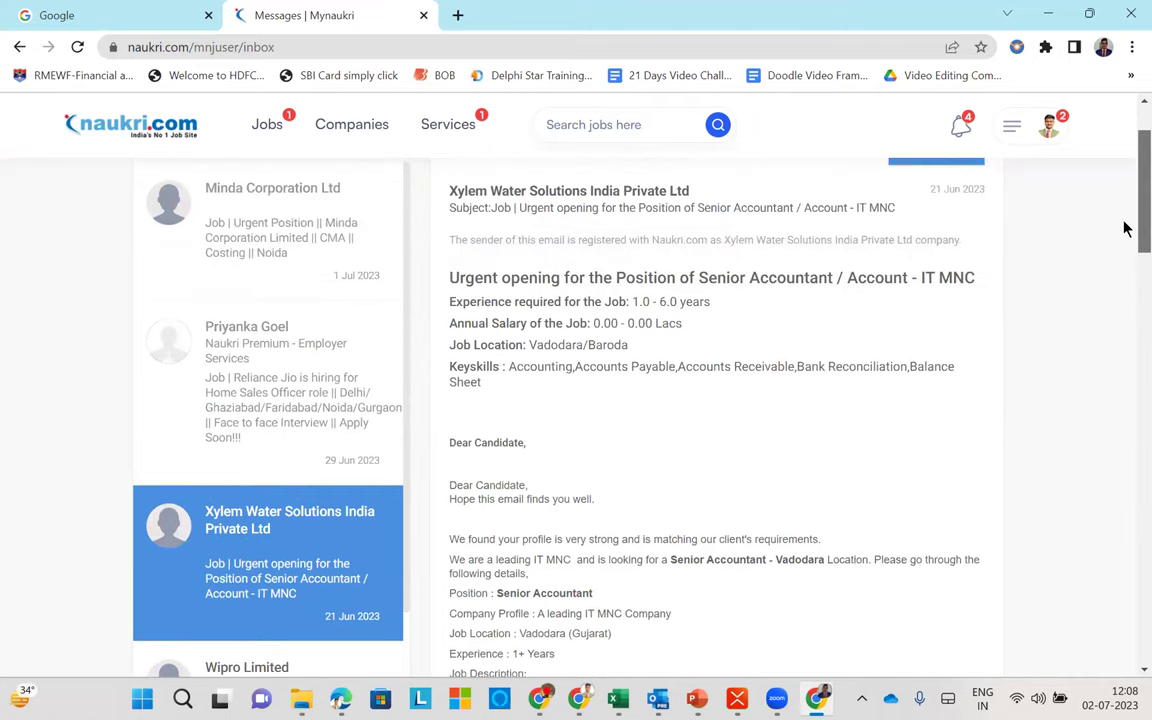
scroll(1124, 228, "up", 1)
scroll(1124, 228, "down", 4)
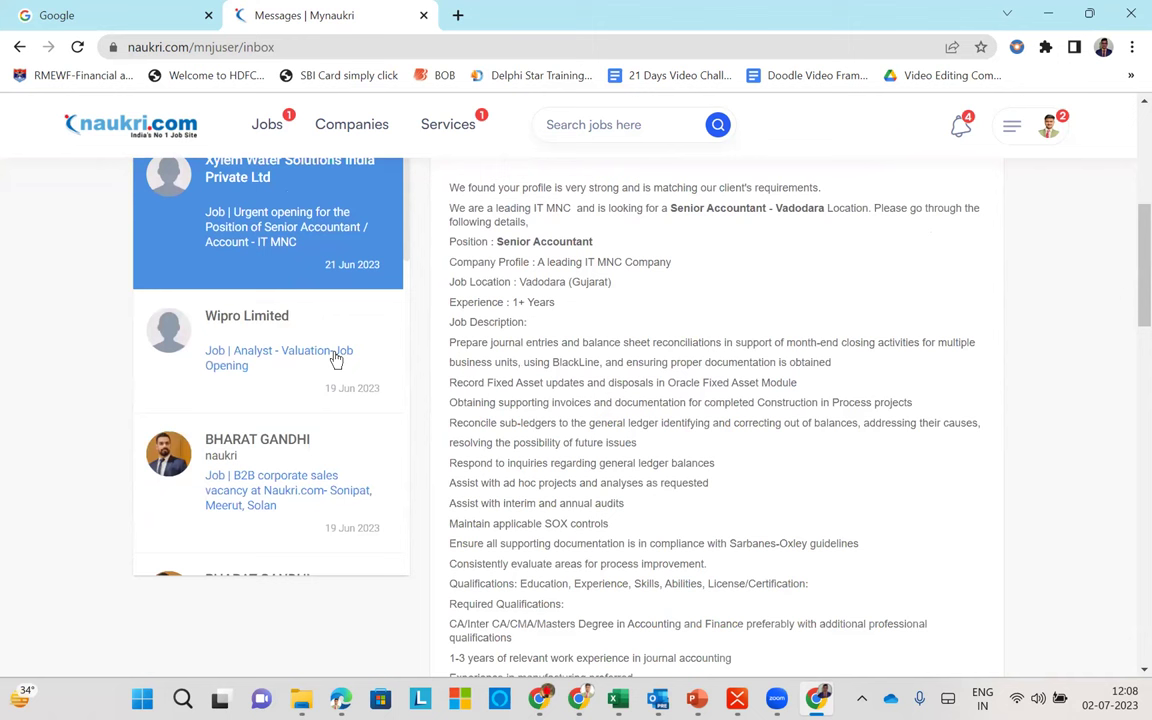
Open the Wipro Limited Analyst - Valuation message and read through the whole job opening
left_click(336, 360)
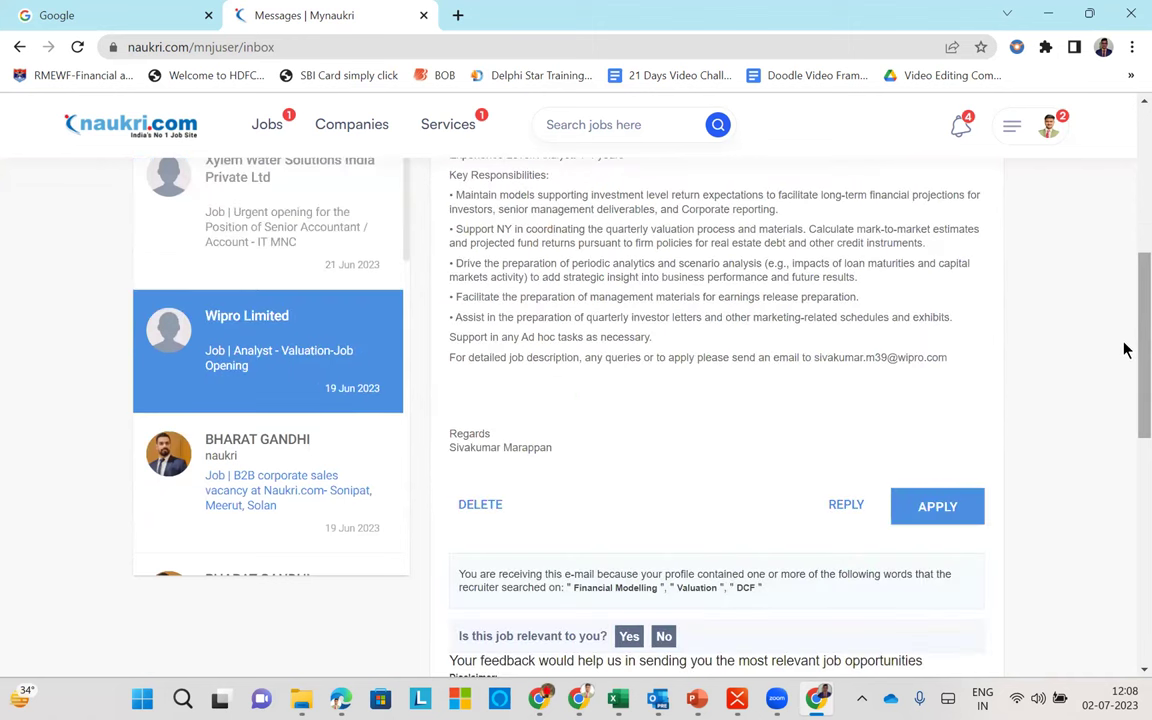
scroll(1124, 340, "up", 4)
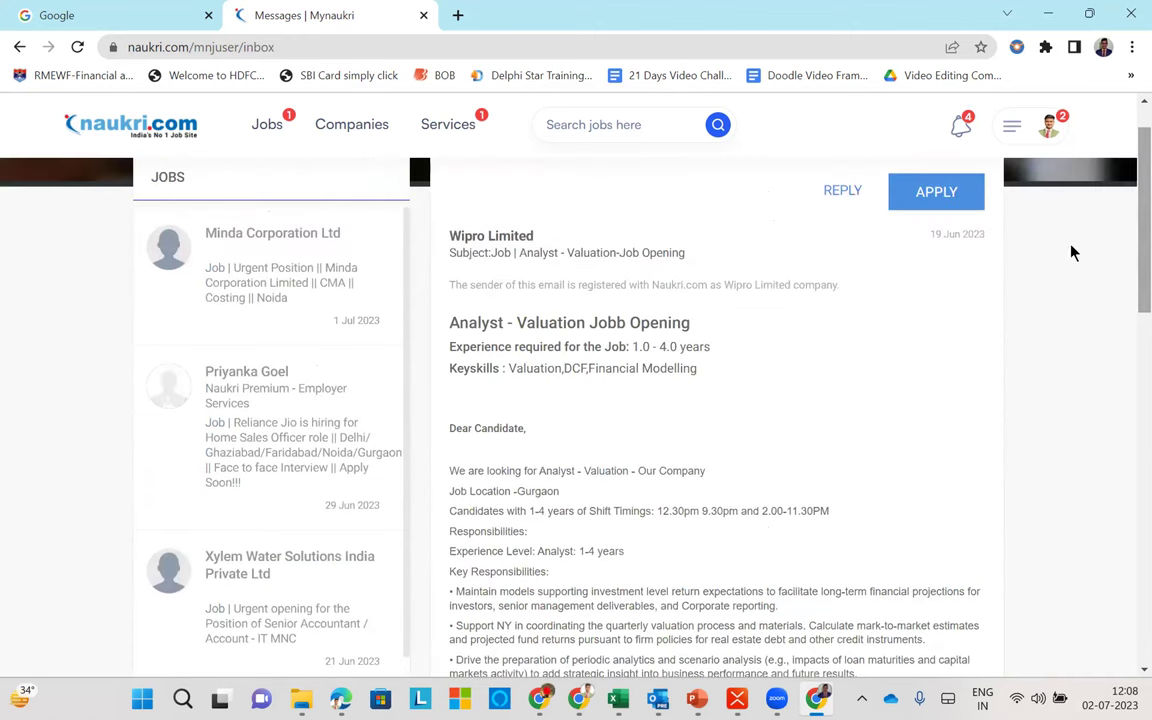
scroll(1124, 316, "down", 1)
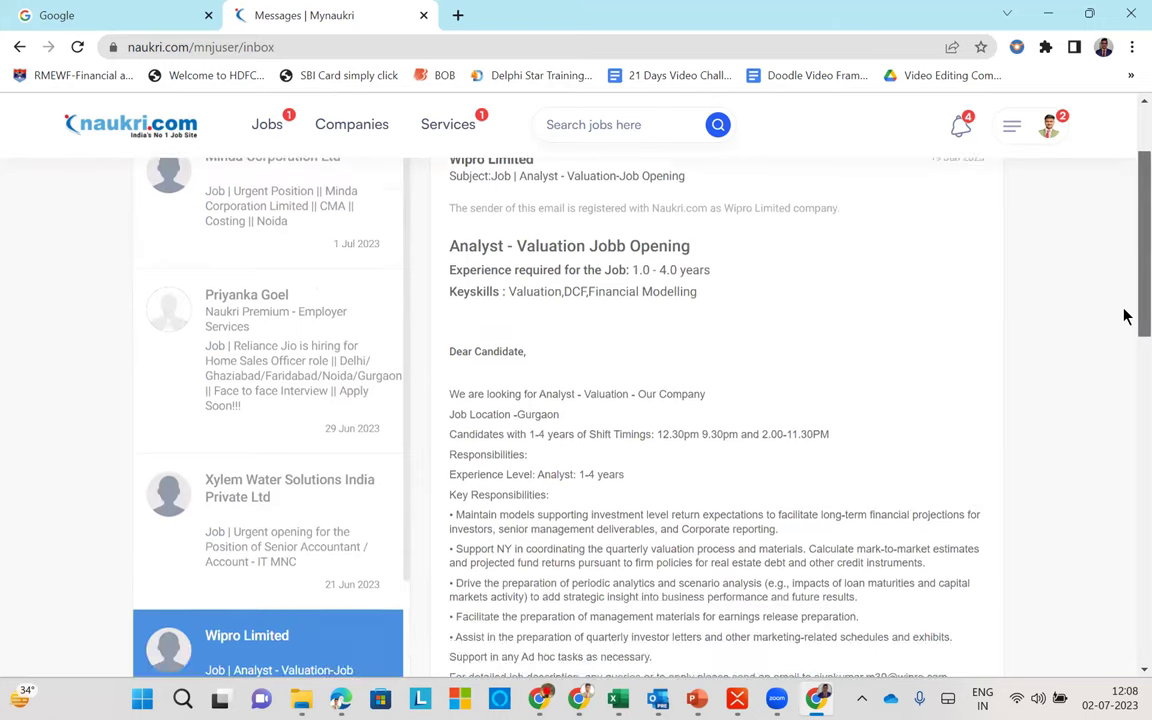
scroll(1124, 316, "down", 3)
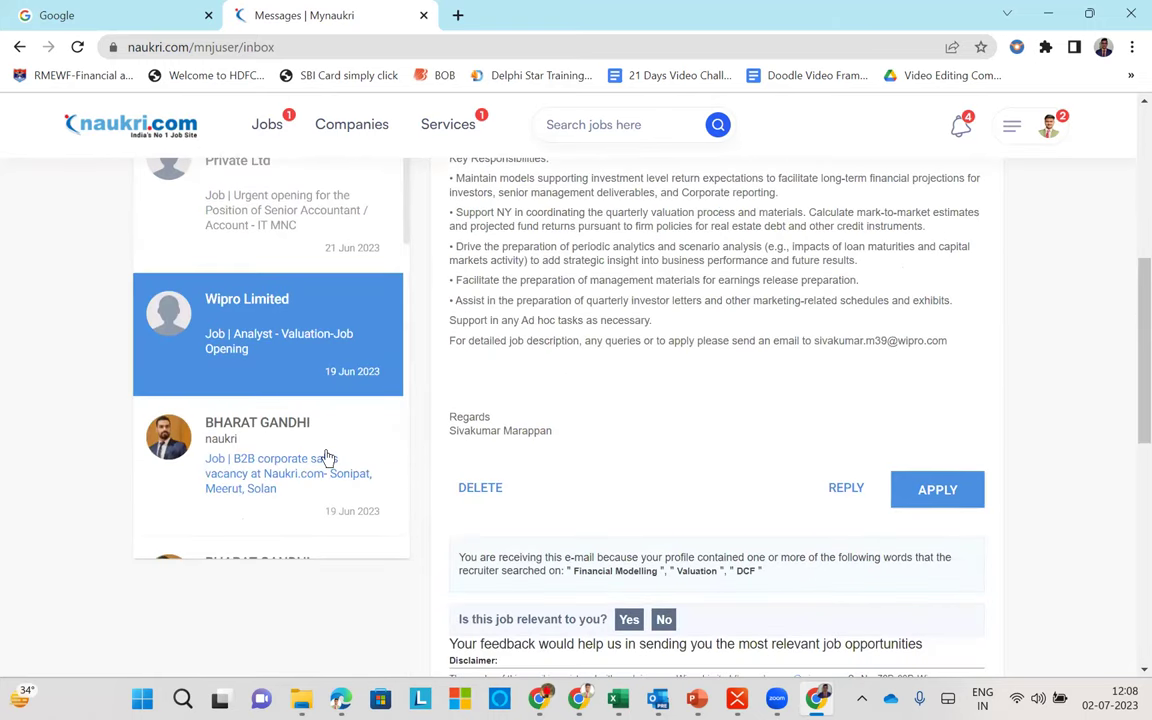
Open the 19 Jun 2023 B2B corporate sales vacancy message and review its job description and required skills
left_click(327, 458)
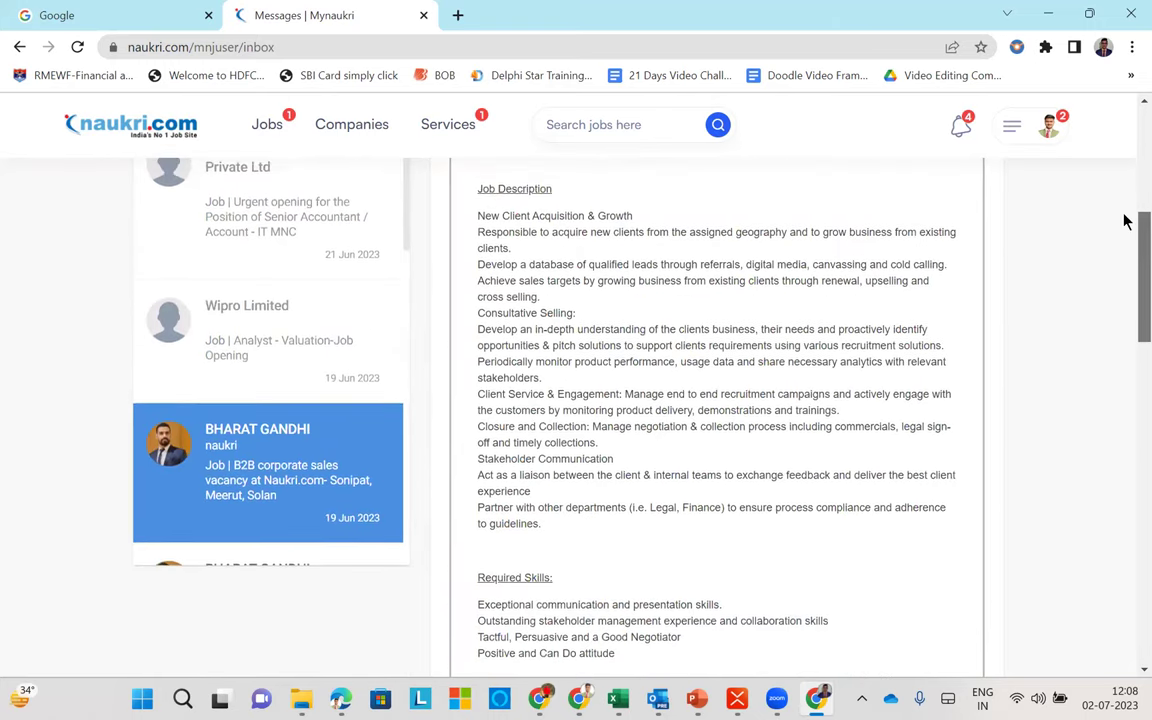
scroll(1124, 309, "up", 5)
scroll(1124, 340, "down", 7)
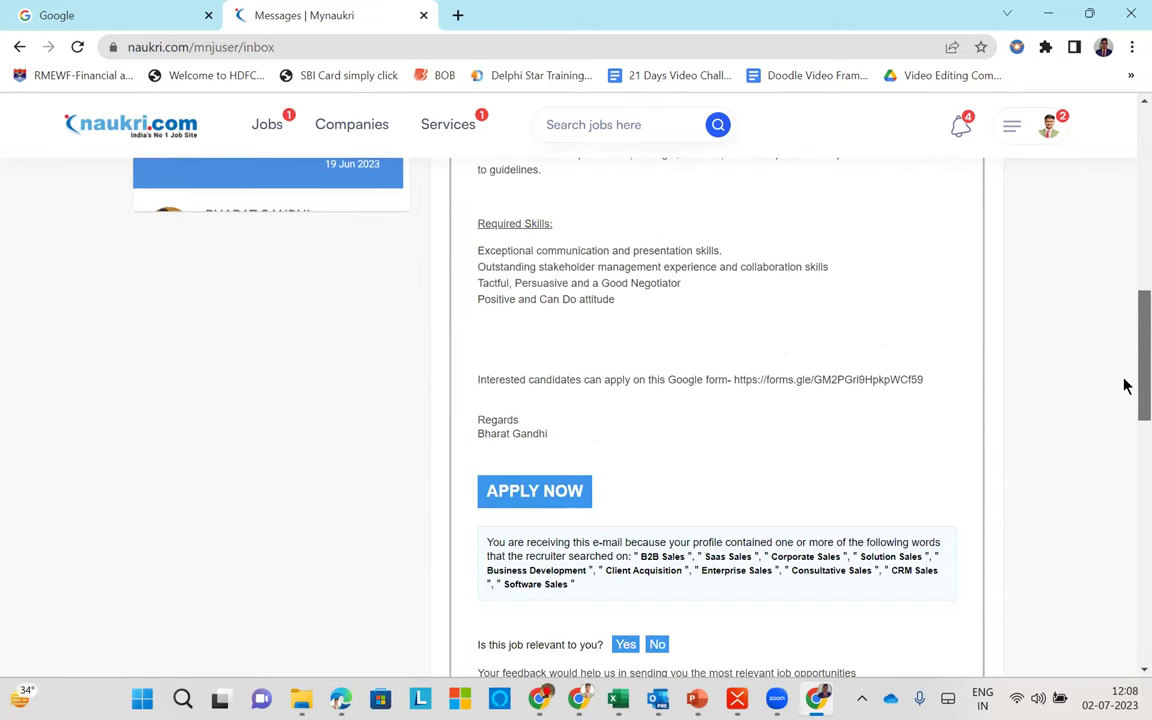
scroll(1124, 300, "up", 4)
scroll(1124, 289, "down", 1)
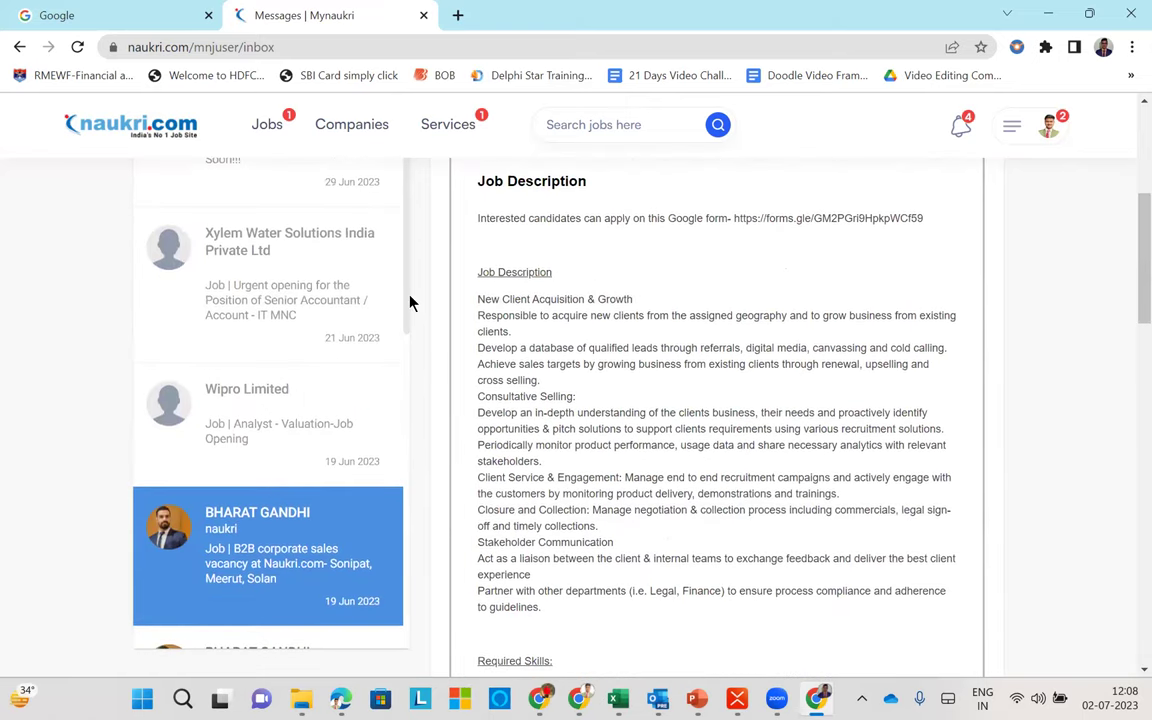
Open the Verto Bizserv Paid Assistant message from further down the list and highlight the CTC in its heading
scroll(411, 420, "down", 4)
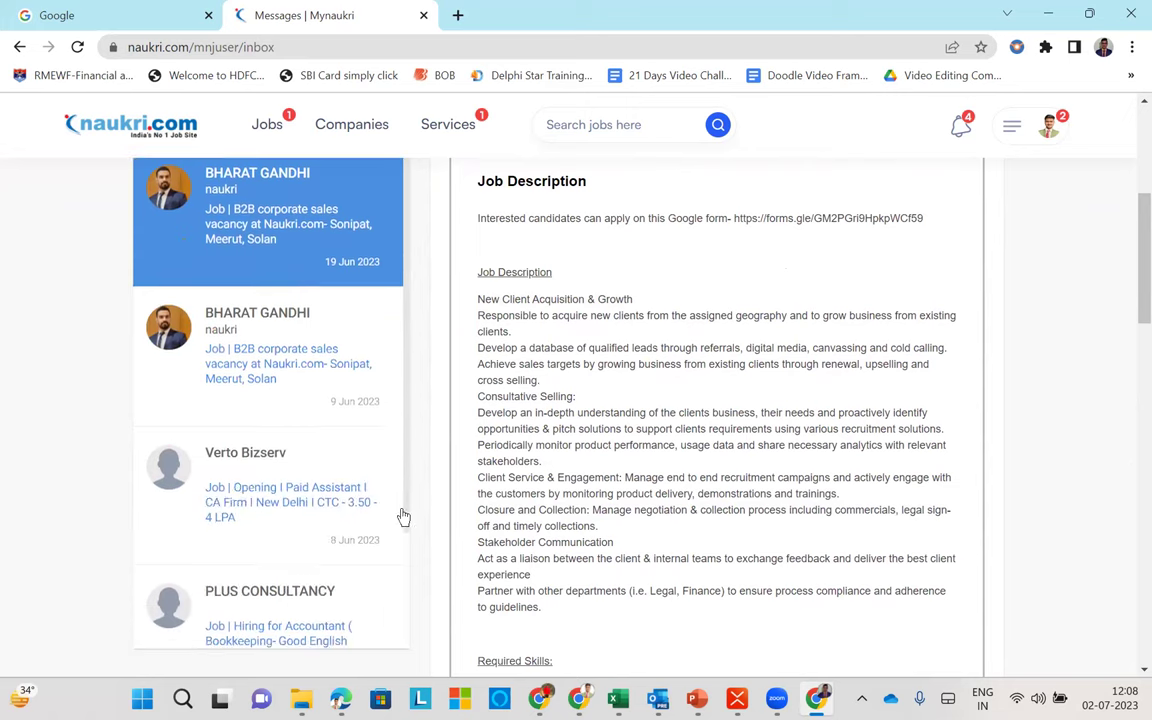
left_click(280, 484)
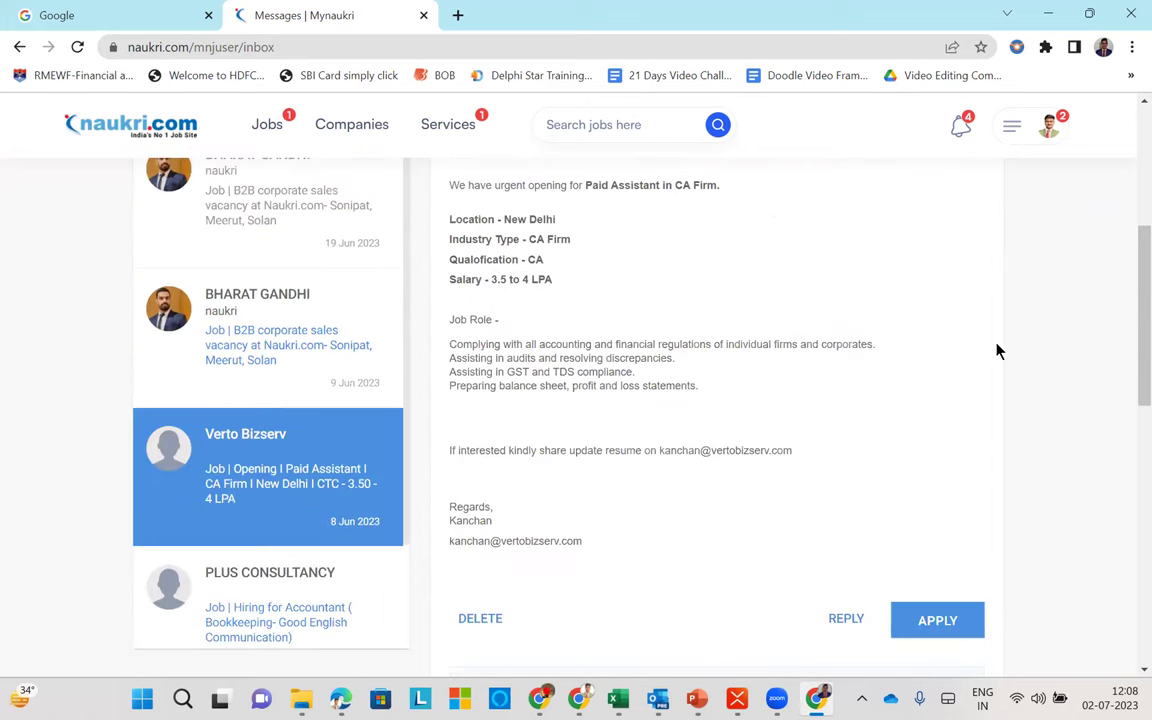
scroll(1124, 330, "up", 4)
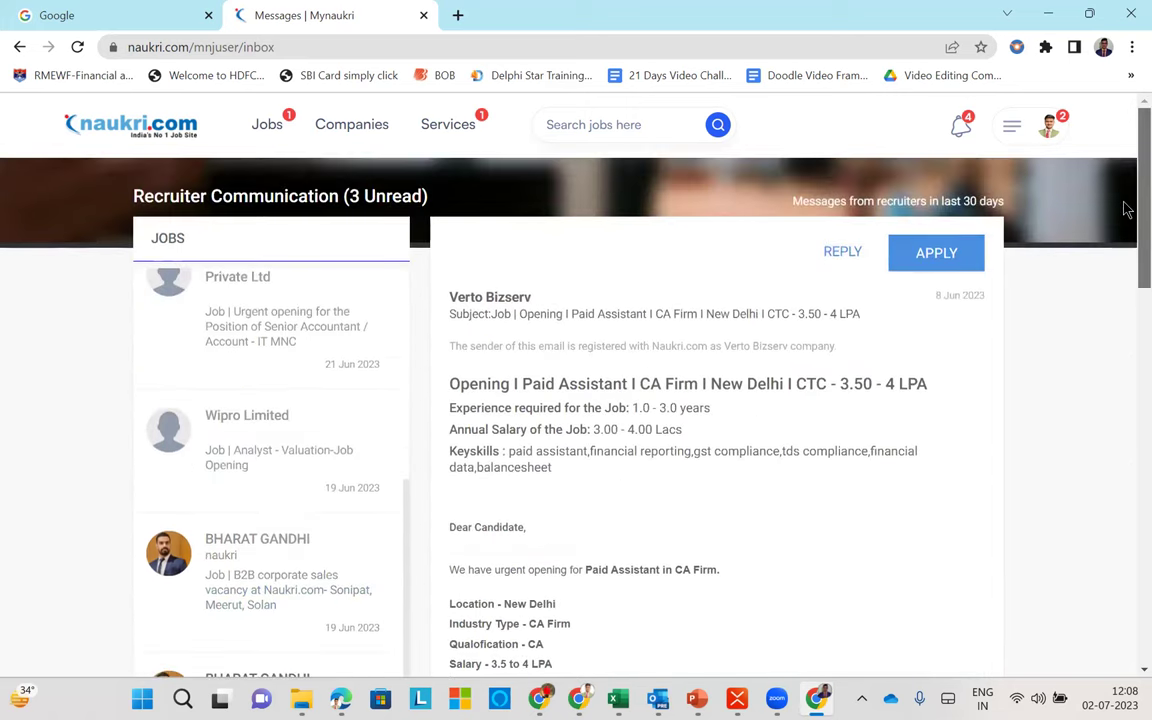
left_click_drag(806, 384, 943, 391)
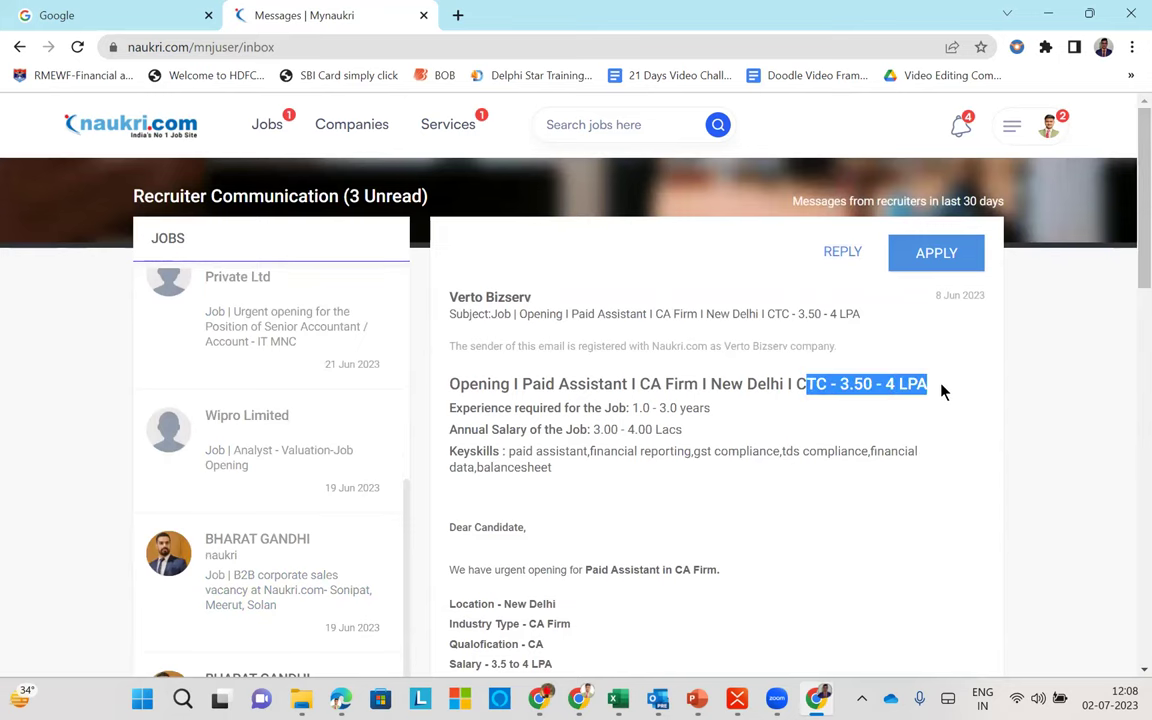
Open the full recruiter actions report from the profile summary and examine the top recruiter keywords and the individual recruiter actions
left_click(1051, 137)
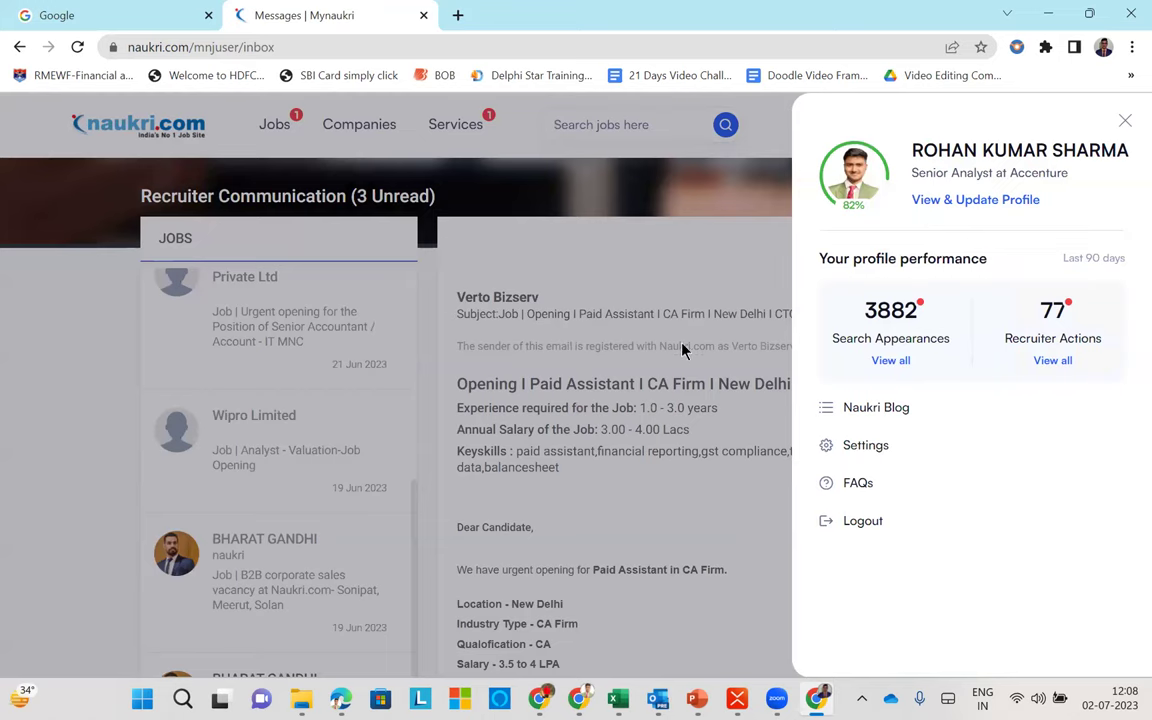
left_click(1049, 362)
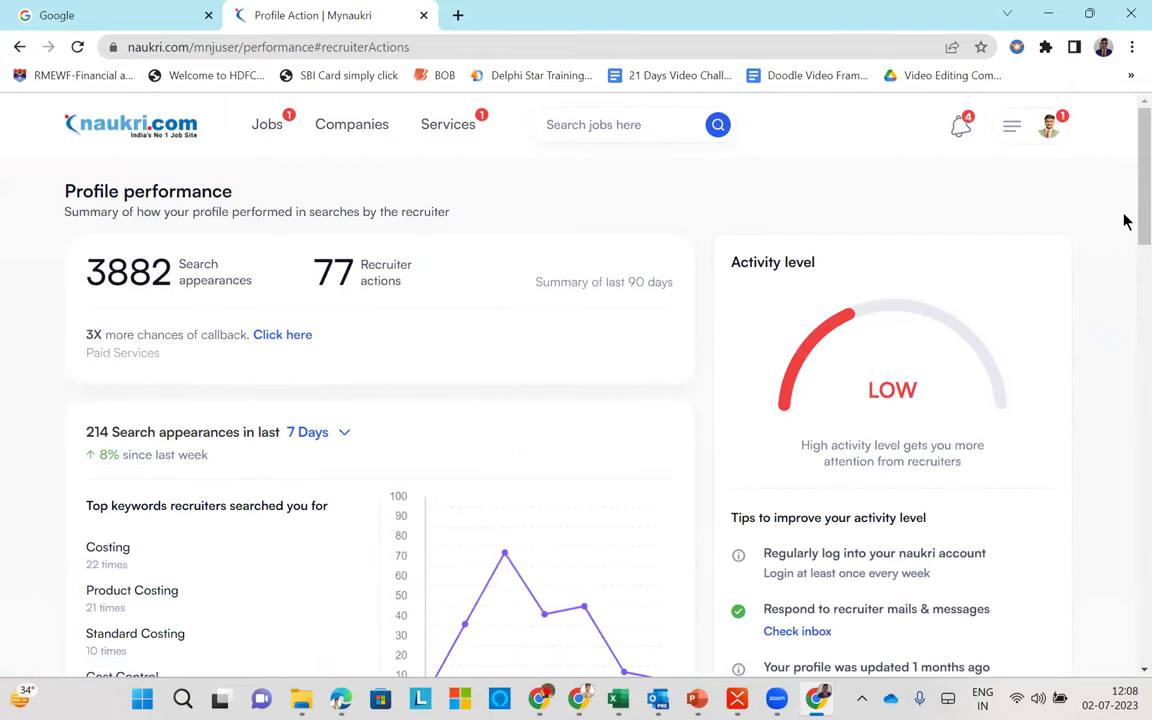
scroll(1124, 225, "down", 2)
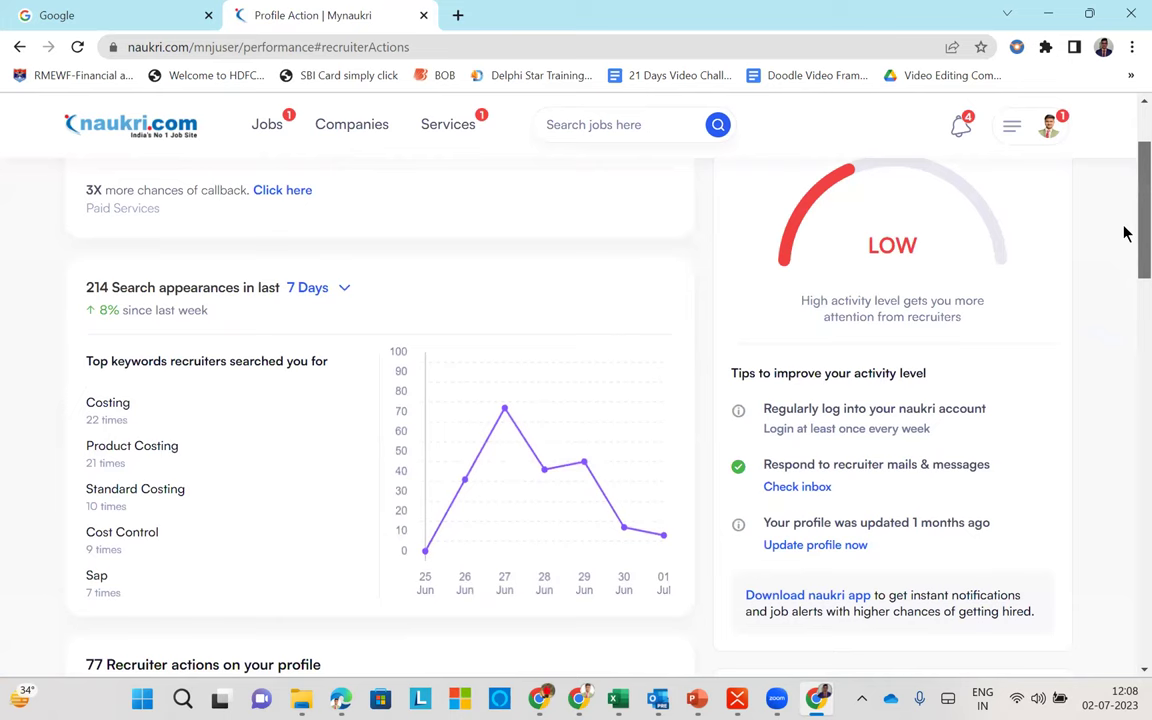
scroll(1124, 240, "down", 2)
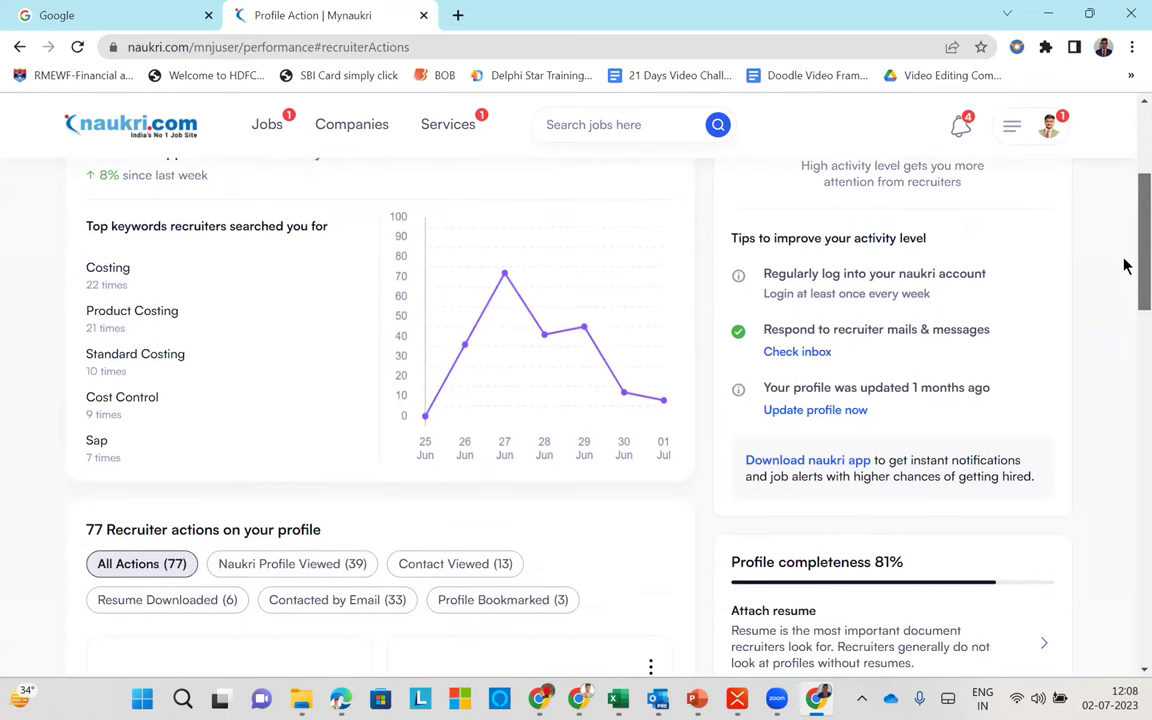
left_click_drag(86, 226, 347, 245)
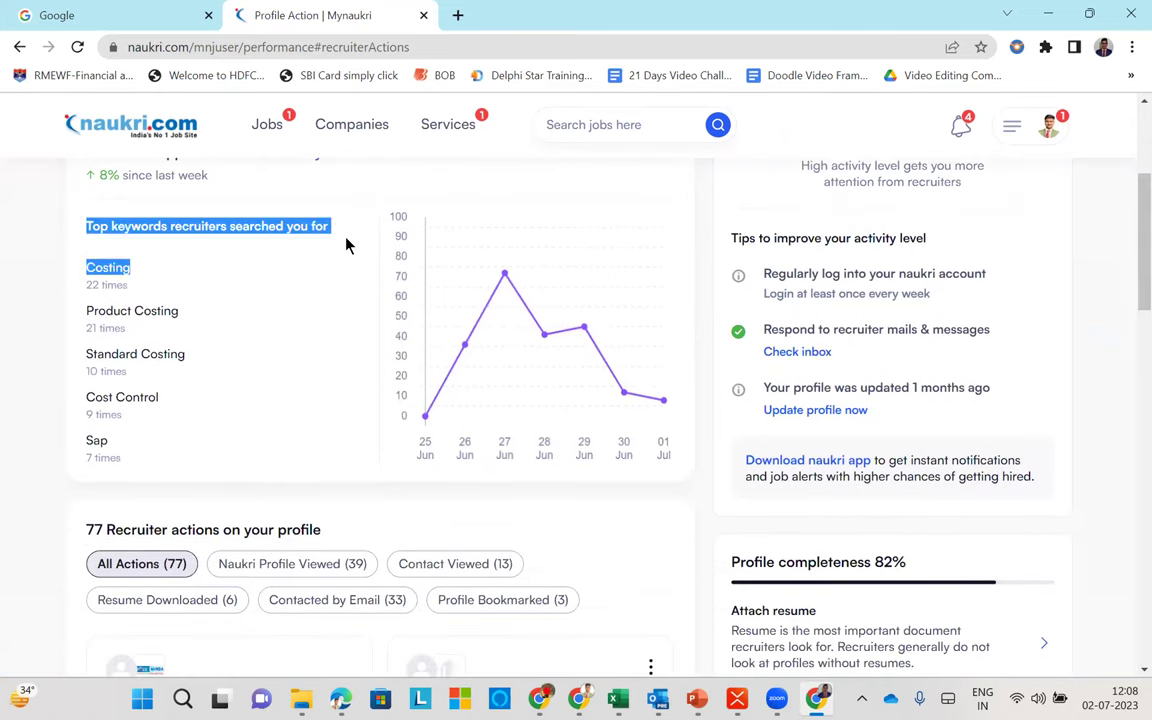
left_click(39, 248)
scroll(39, 248, "down", 4)
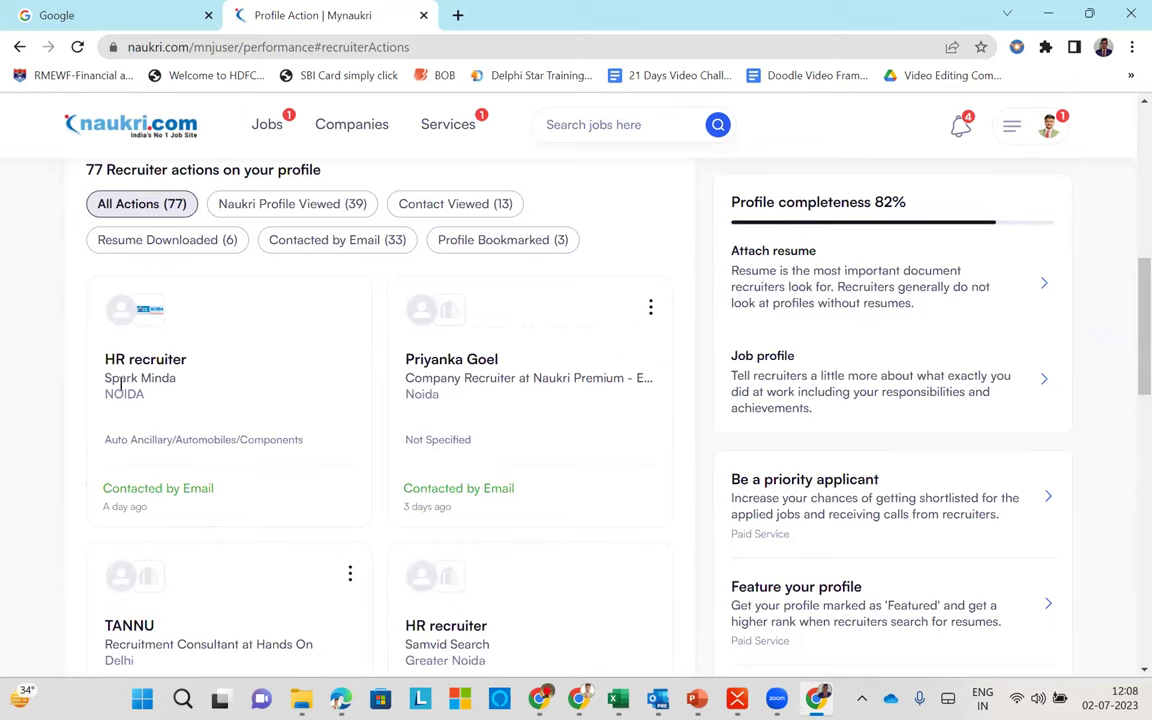
scroll(141, 378, "down", 4)
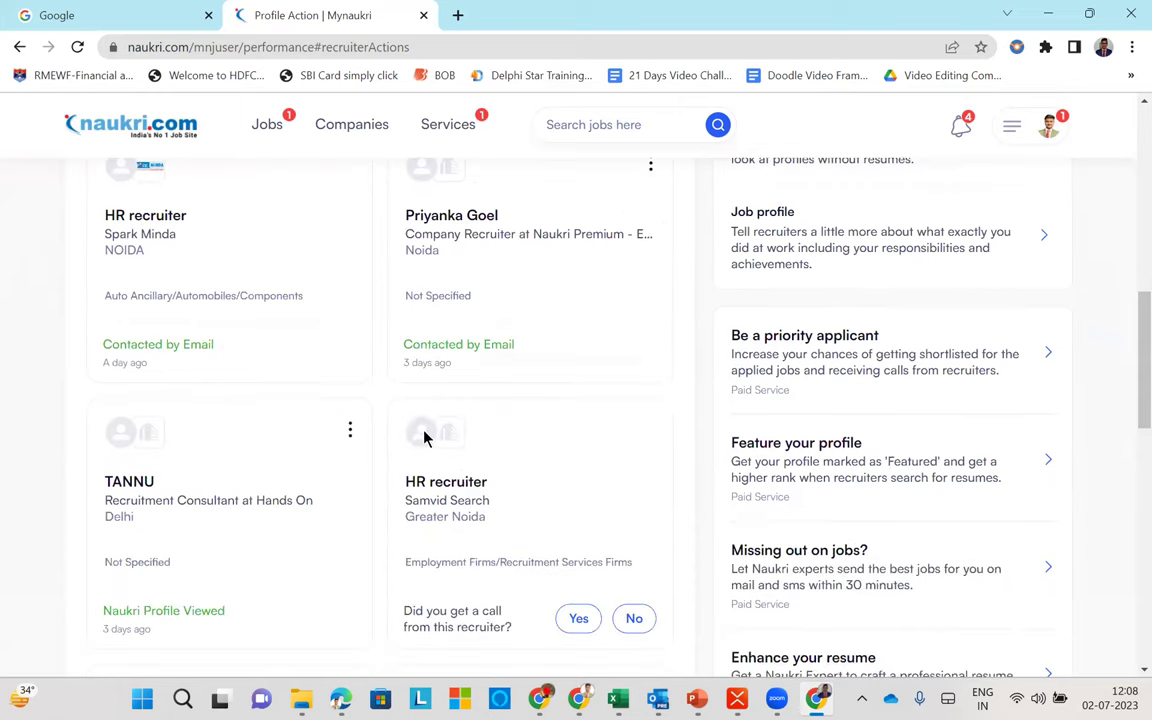
Load more recruiter actions below the Xylem Water Solutions and Orient Bell entries and look through the added cards
scroll(396, 597, "down", 3)
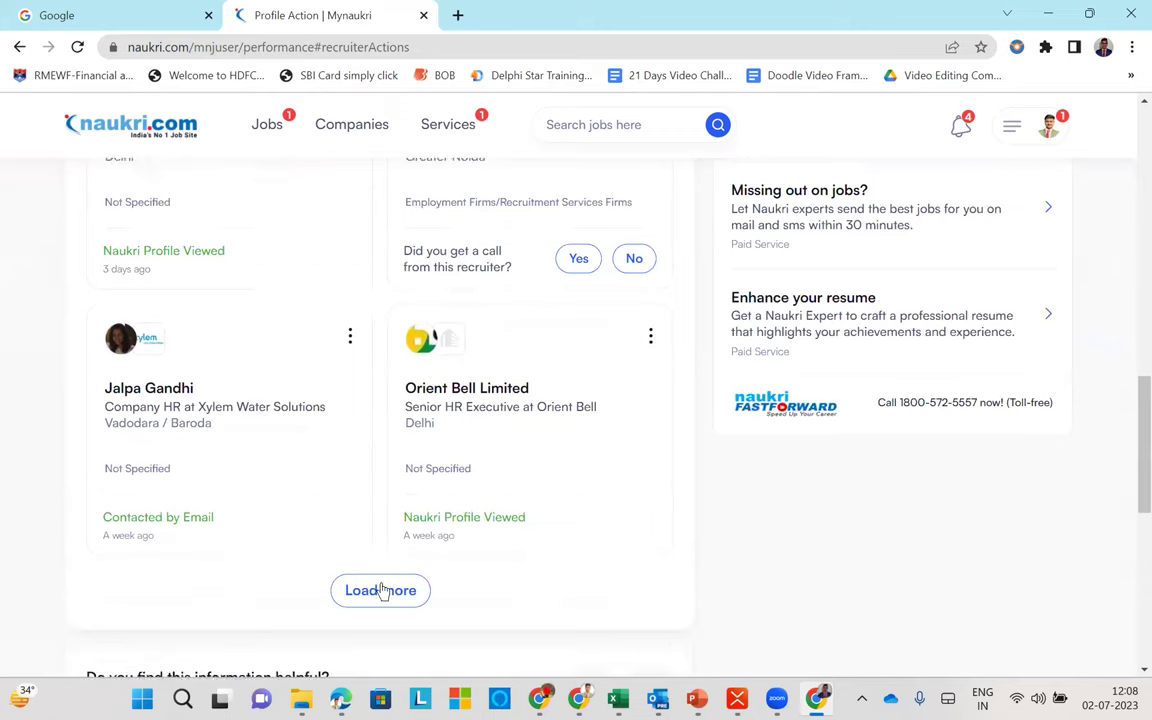
left_click(377, 340)
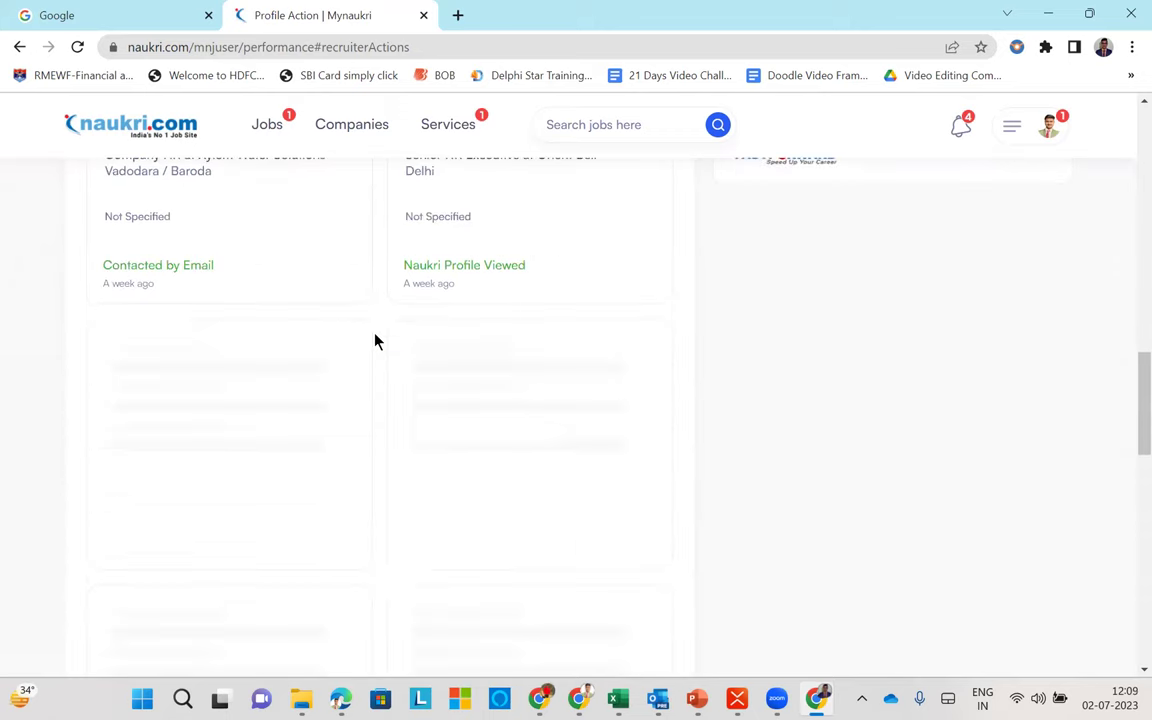
scroll(142, 357, "down", 1)
scroll(142, 357, "down", 7)
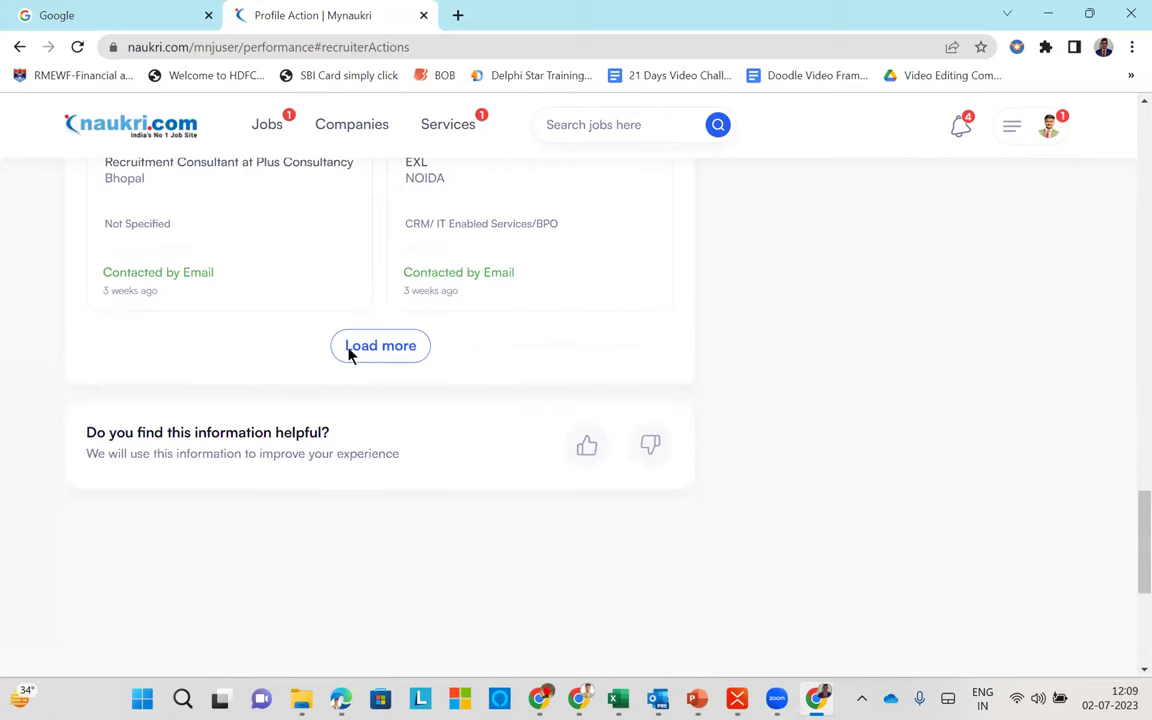
Load the recruiter actions that follow the EXL entry and review them through the KPMG, Info Edge and Oracle cards
left_click(349, 355)
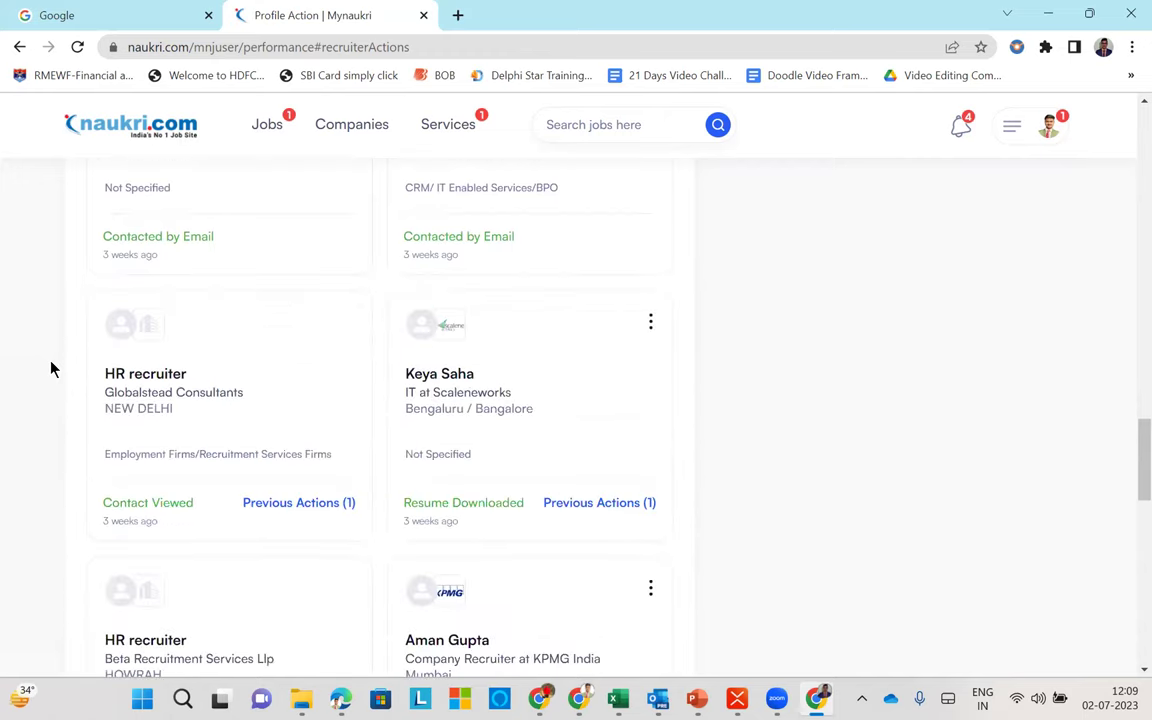
scroll(52, 369, "down", 3)
scroll(116, 244, "up", 2)
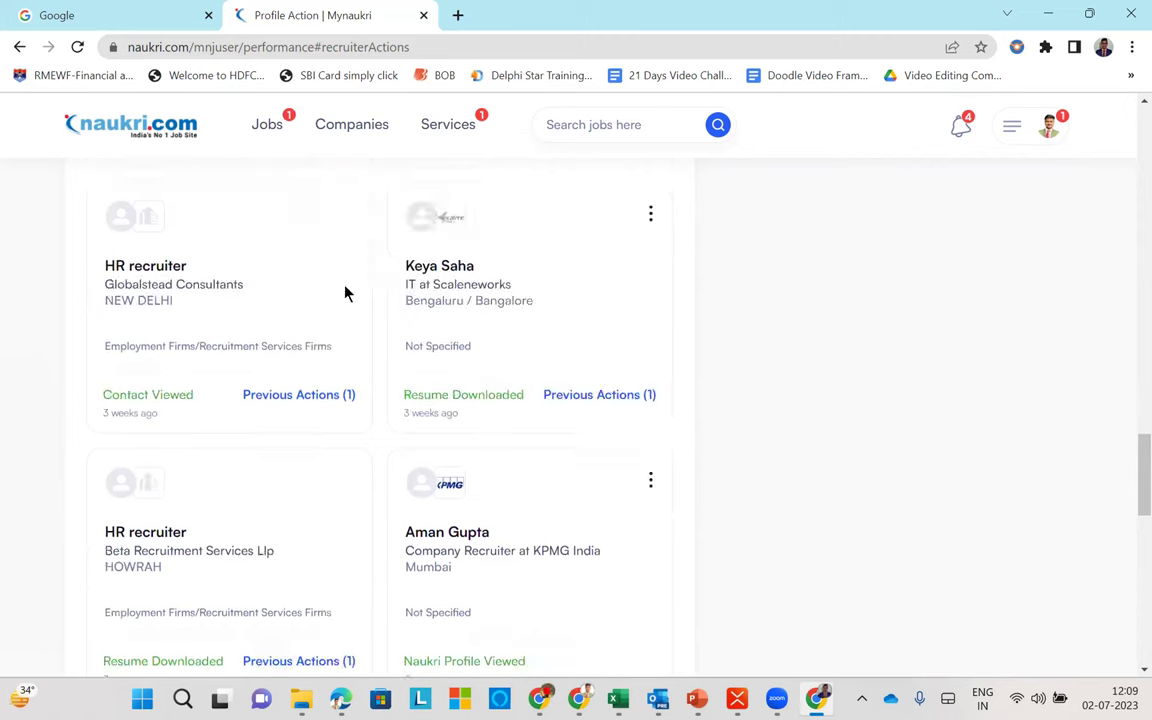
scroll(273, 455, "down", 1)
scroll(225, 450, "down", 3)
scroll(255, 425, "up", 1)
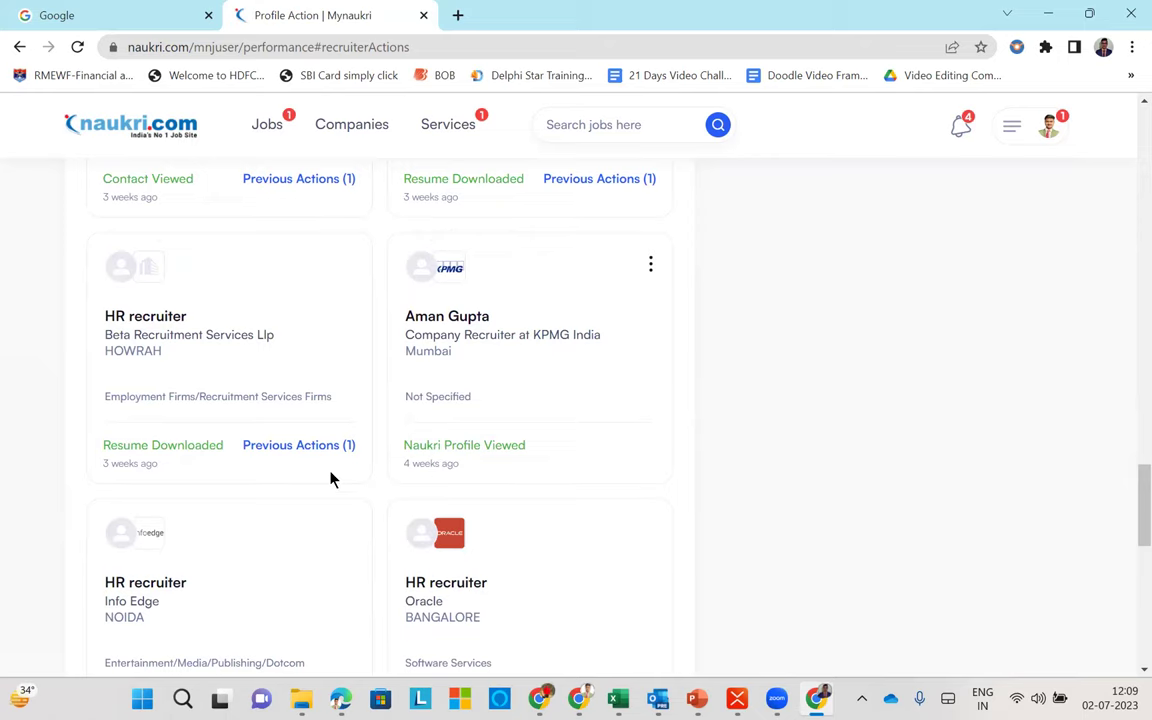
scroll(332, 480, "down", 1)
scroll(332, 480, "down", 2)
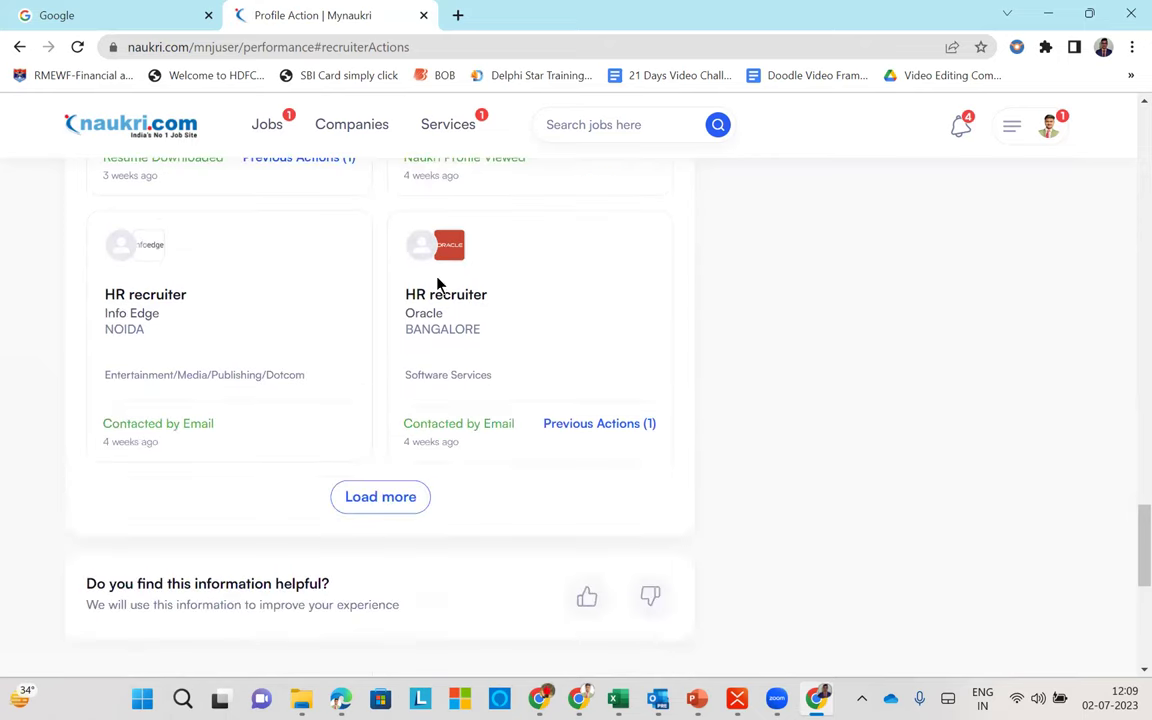
scroll(486, 386, "down", 2)
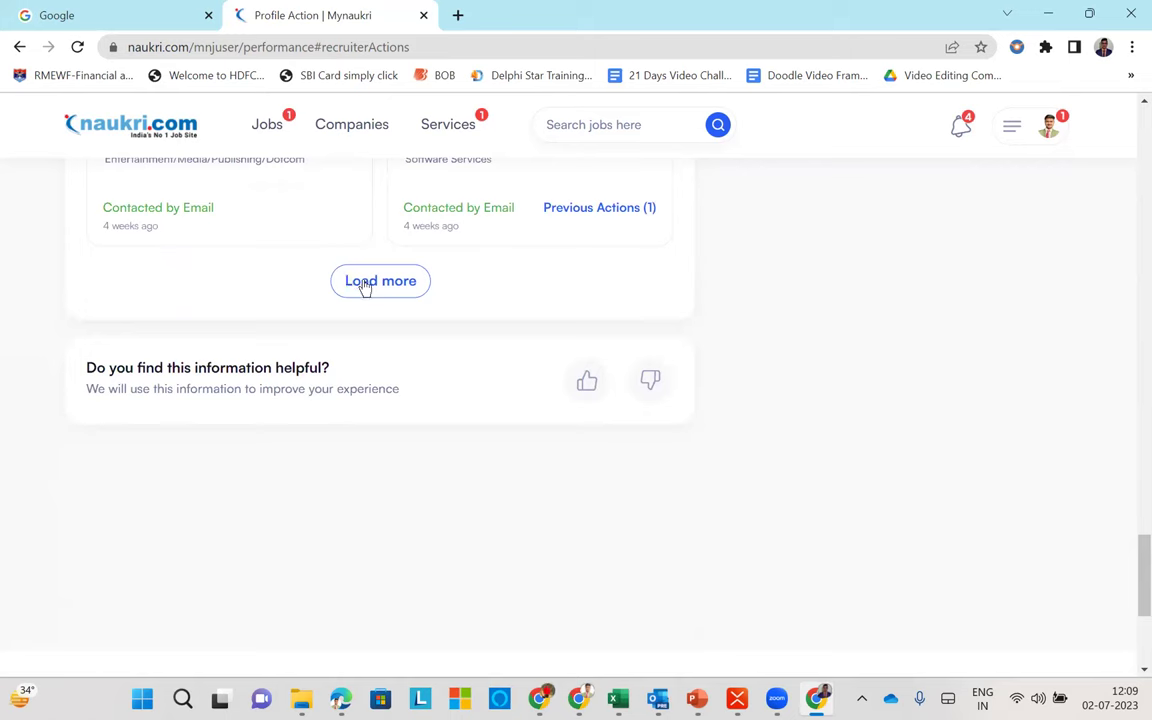
Extend the recruiter actions list past the Oracle entry, examine the older actions and load one further batch
left_click(363, 289)
scroll(363, 291, "down", 1)
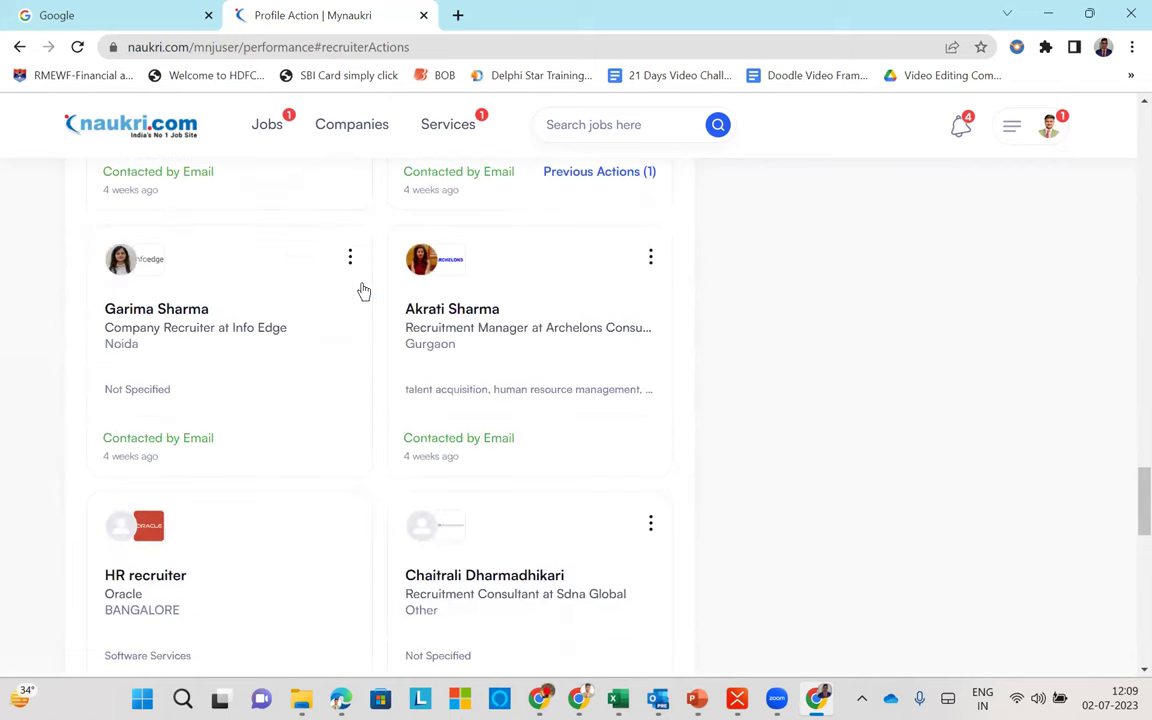
scroll(363, 291, "down", 3)
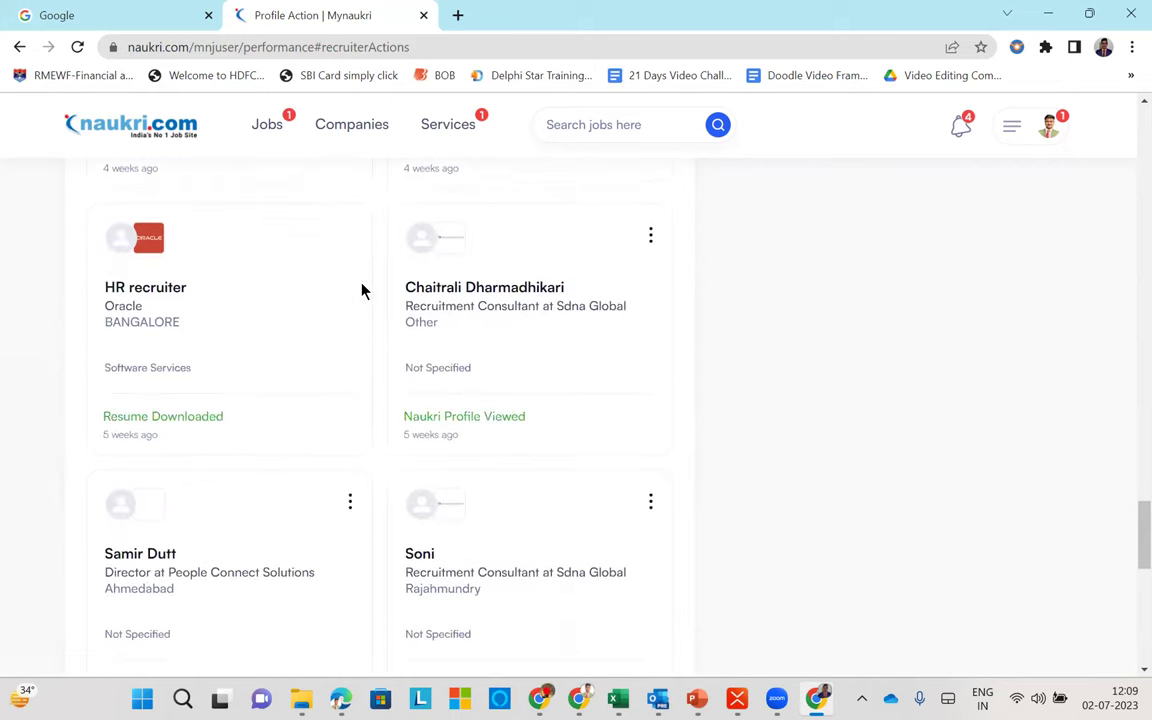
scroll(363, 291, "down", 3)
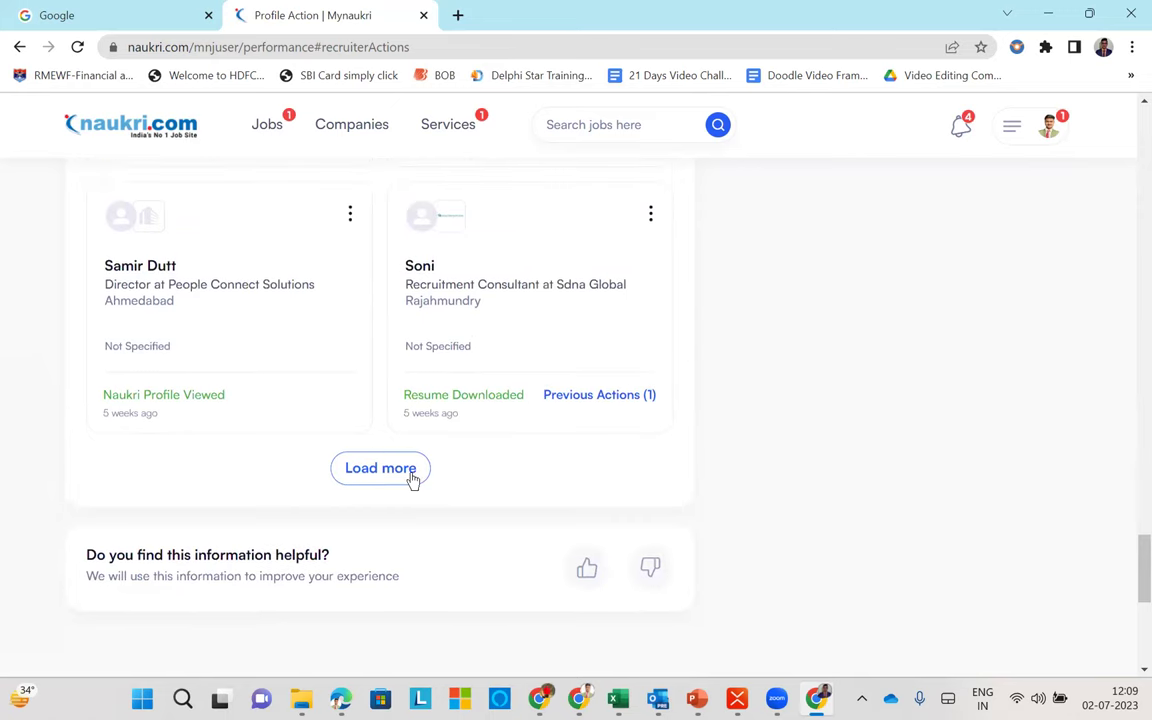
left_click(412, 478)
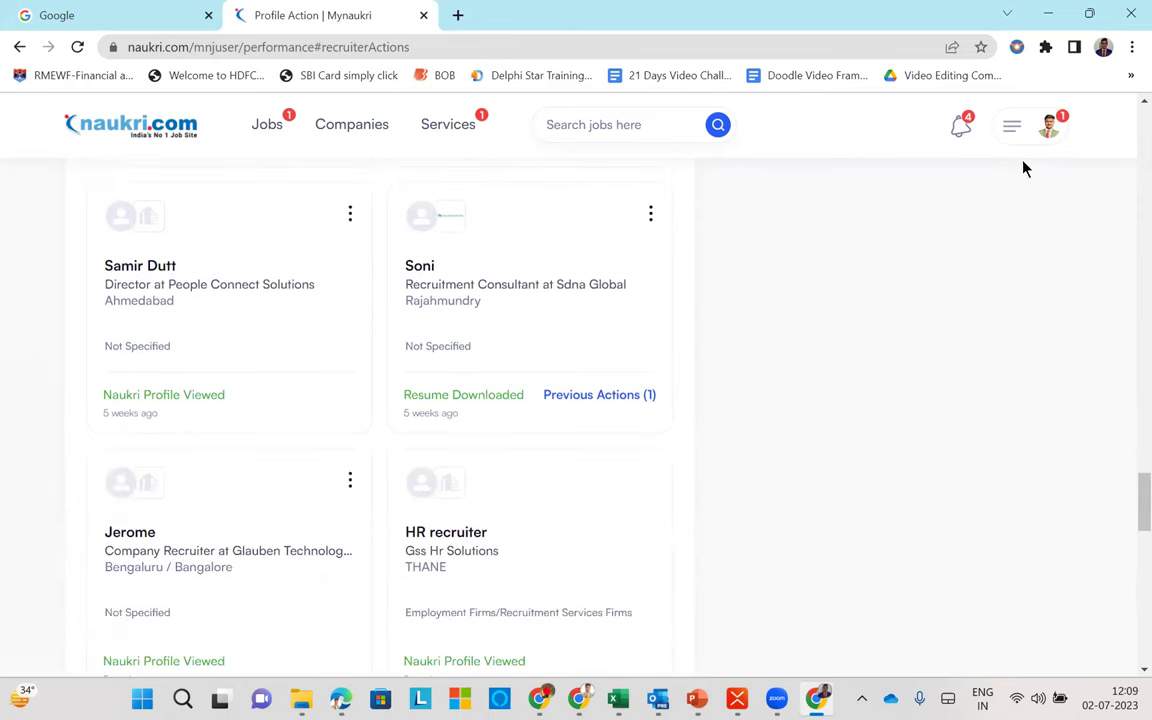
Open the full job-seeker profile, dismiss the chat assistant and highlight the date the profile was last updated
left_click(1047, 135)
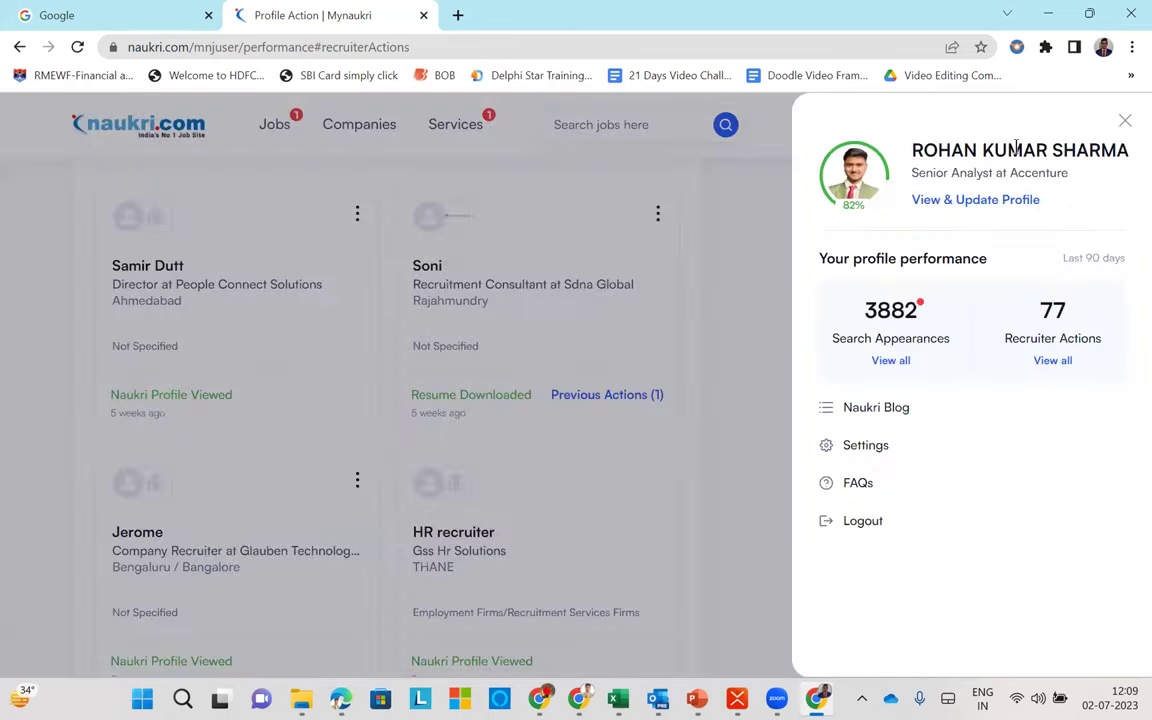
left_click(928, 202)
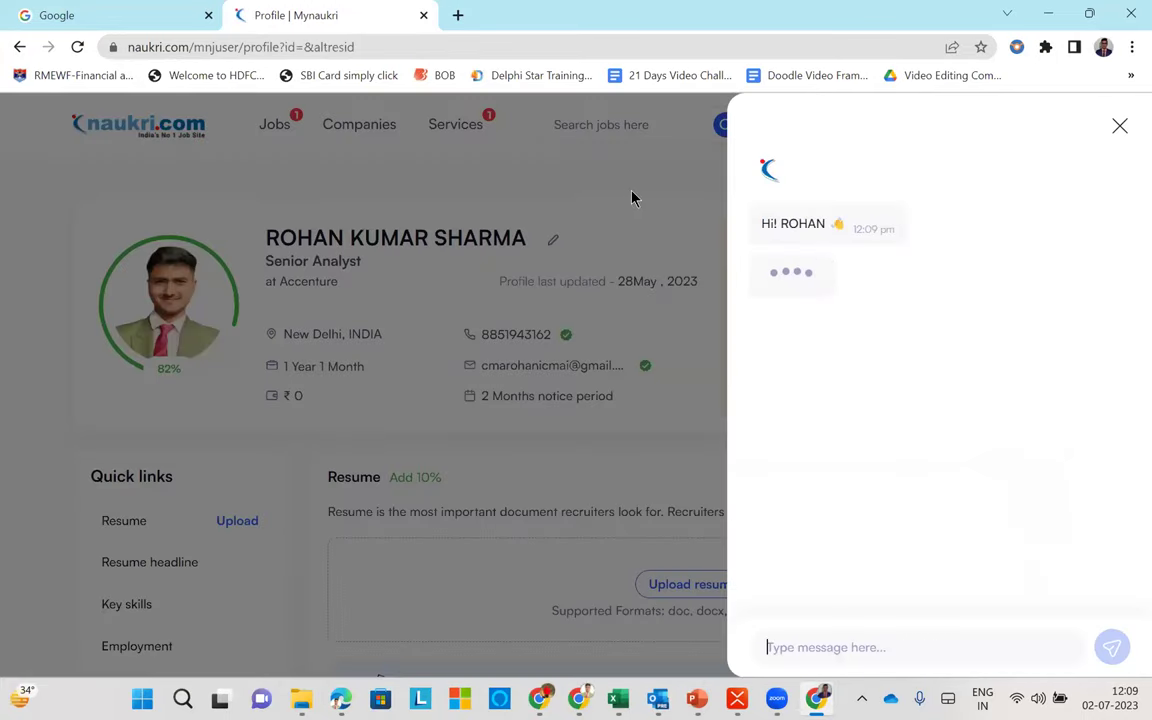
left_click(631, 197)
left_click_drag(610, 281, 692, 287)
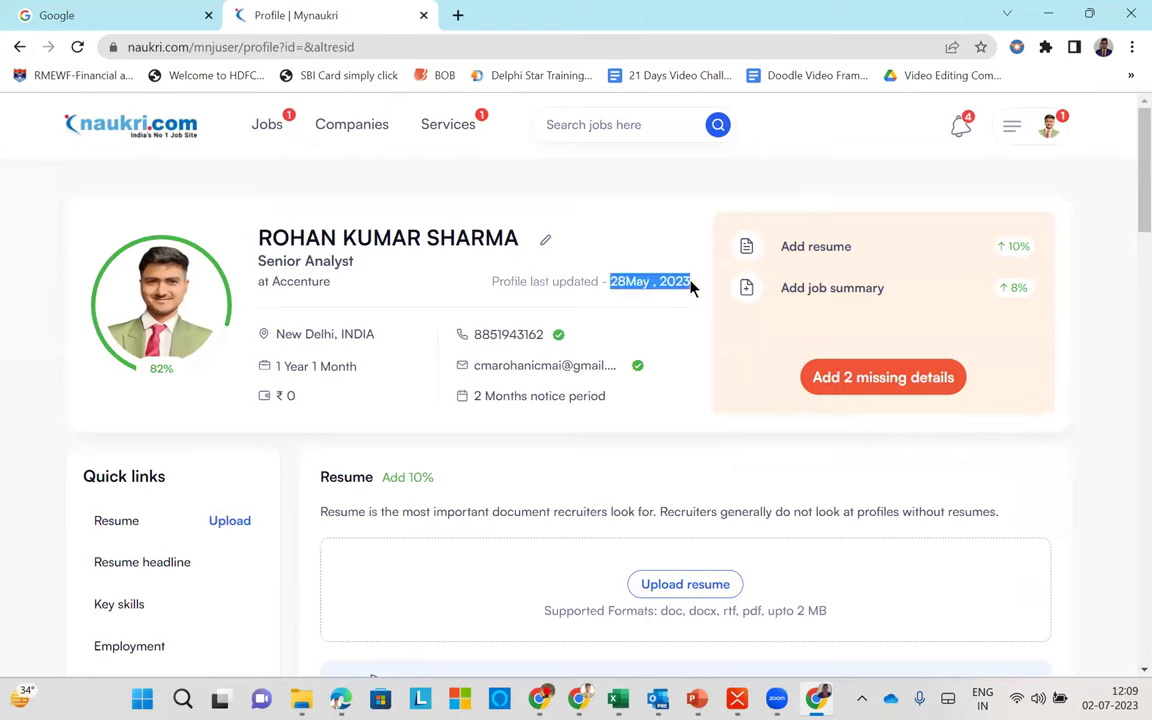
left_click(431, 281)
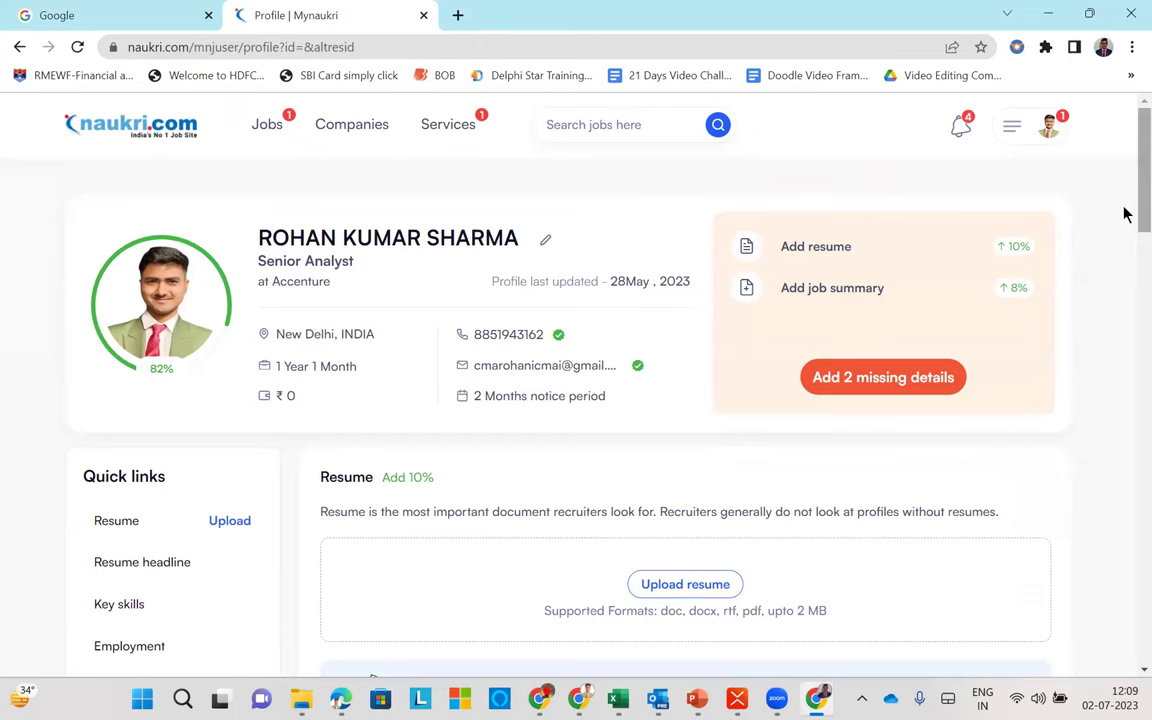
Review the profile's sections, from resume headline and key skills through employment, education and certification to the career profile
scroll(1124, 250, "down", 12)
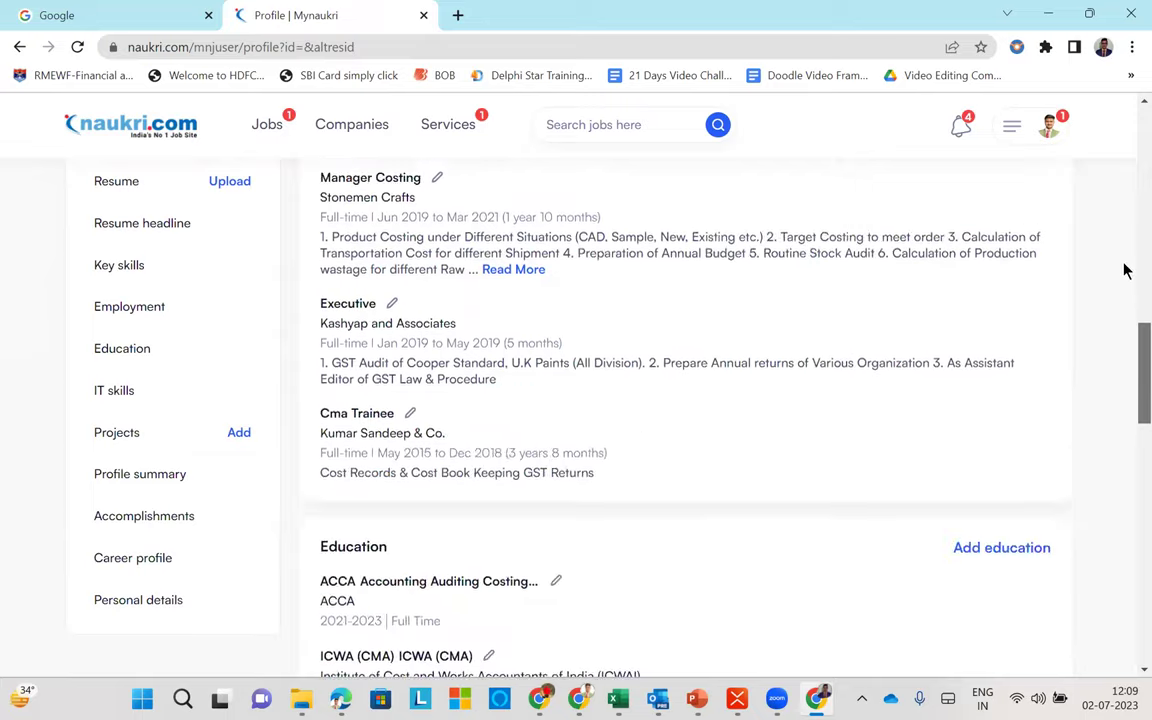
scroll(1124, 272, "up", 15)
scroll(1124, 275, "down", 12)
scroll(1124, 337, "up", 8)
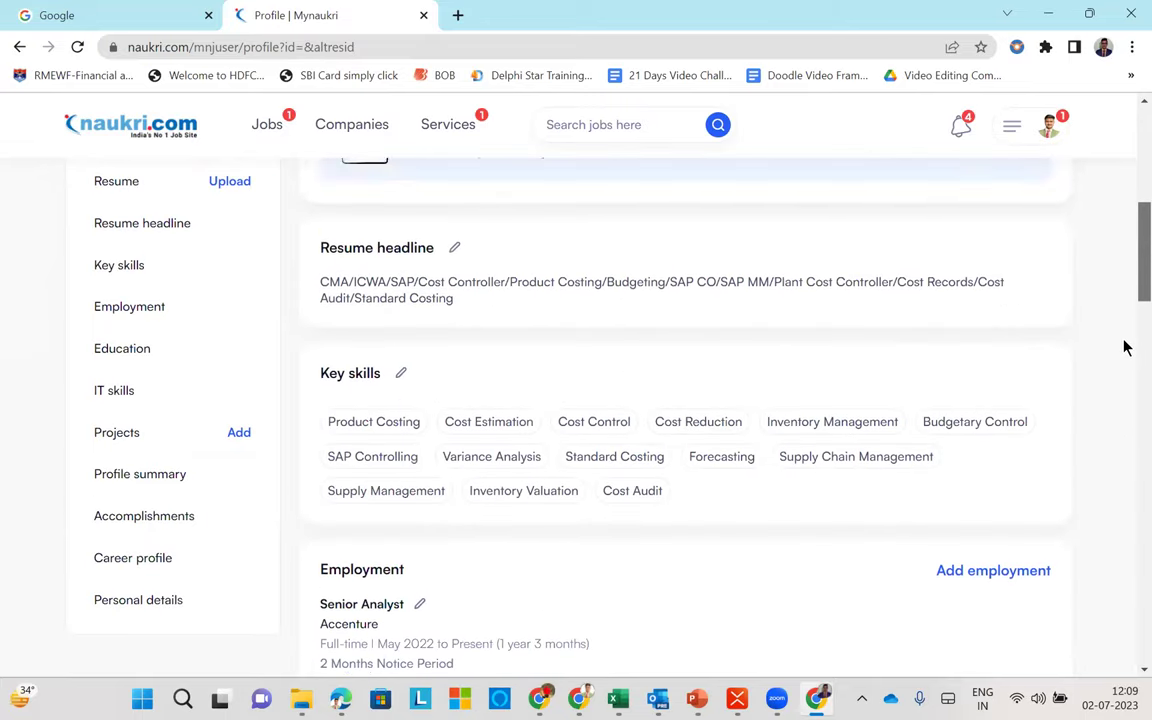
scroll(1124, 347, "down", 1)
scroll(1124, 370, "down", 3)
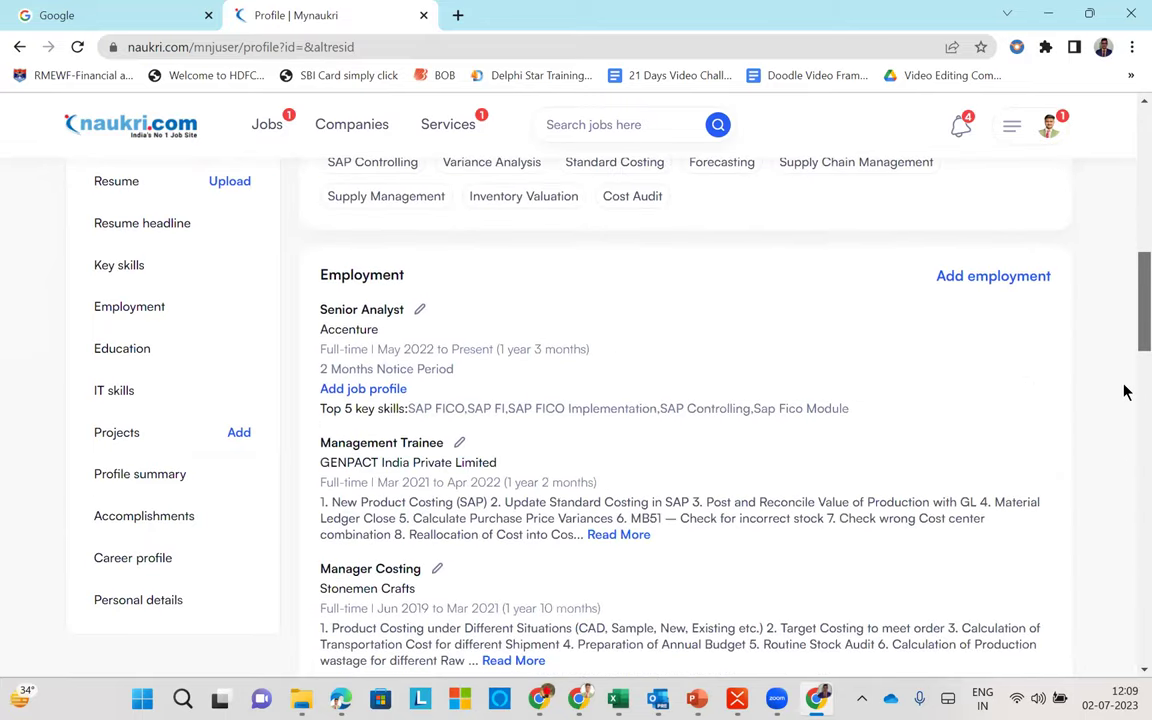
scroll(1124, 410, "down", 2)
scroll(1124, 430, "down", 3)
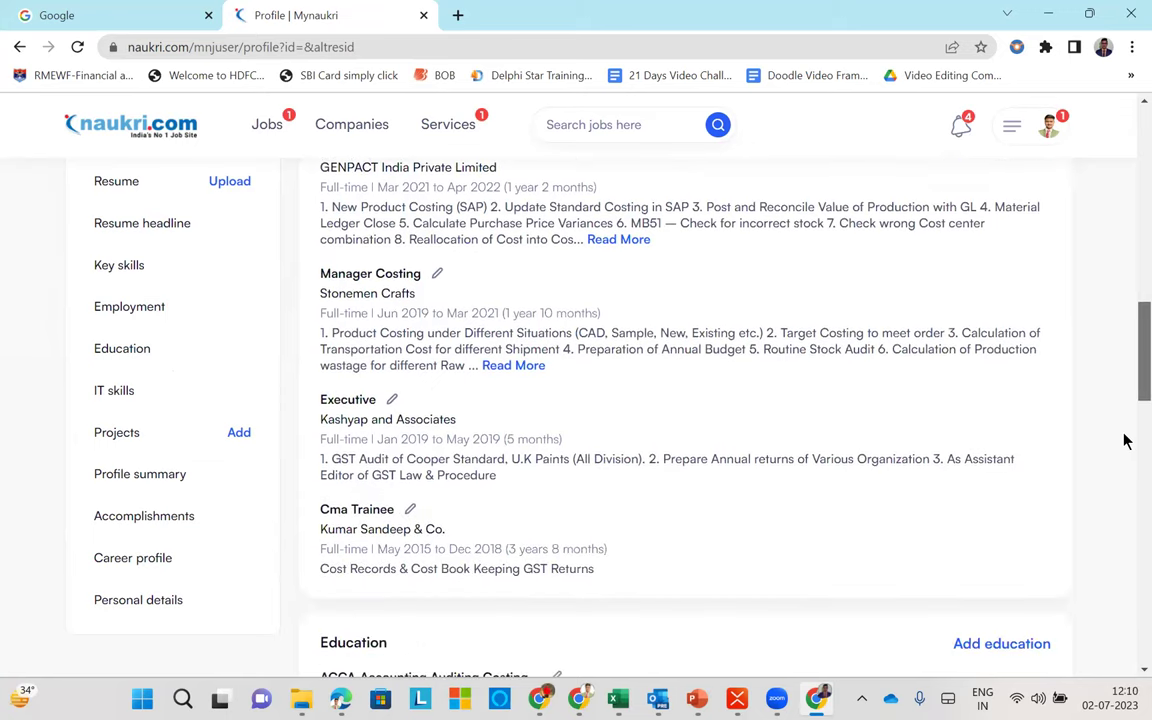
scroll(1124, 450, "down", 10)
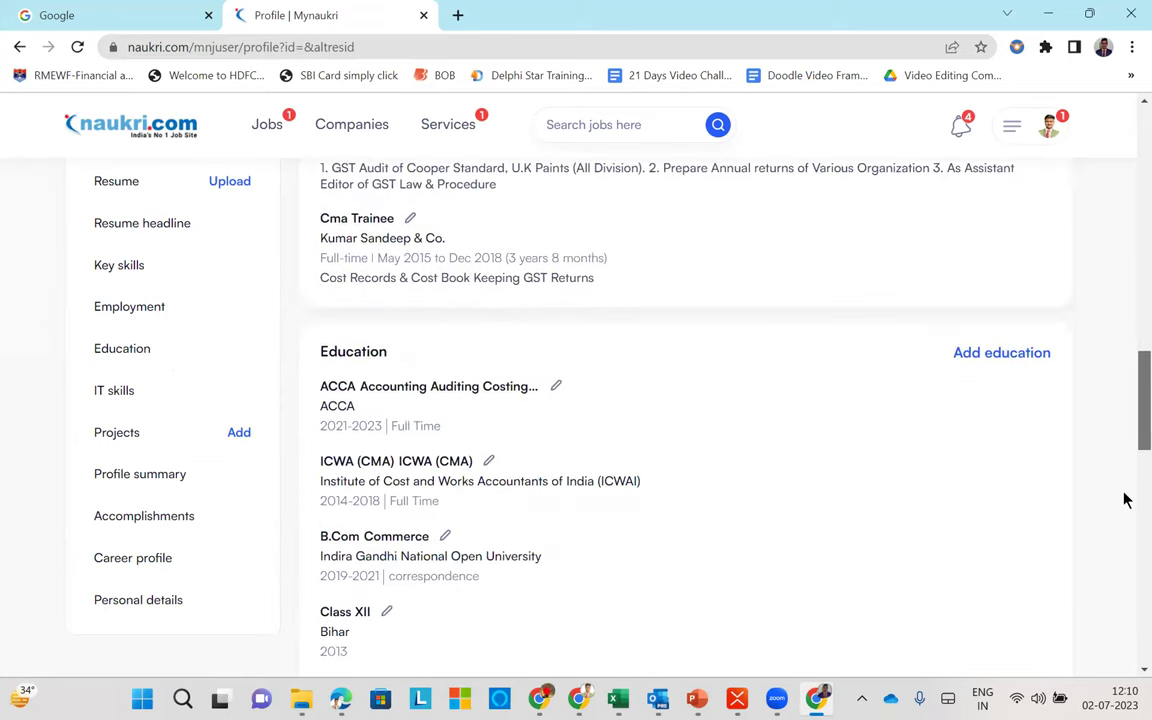
scroll(1124, 587, "down", 10)
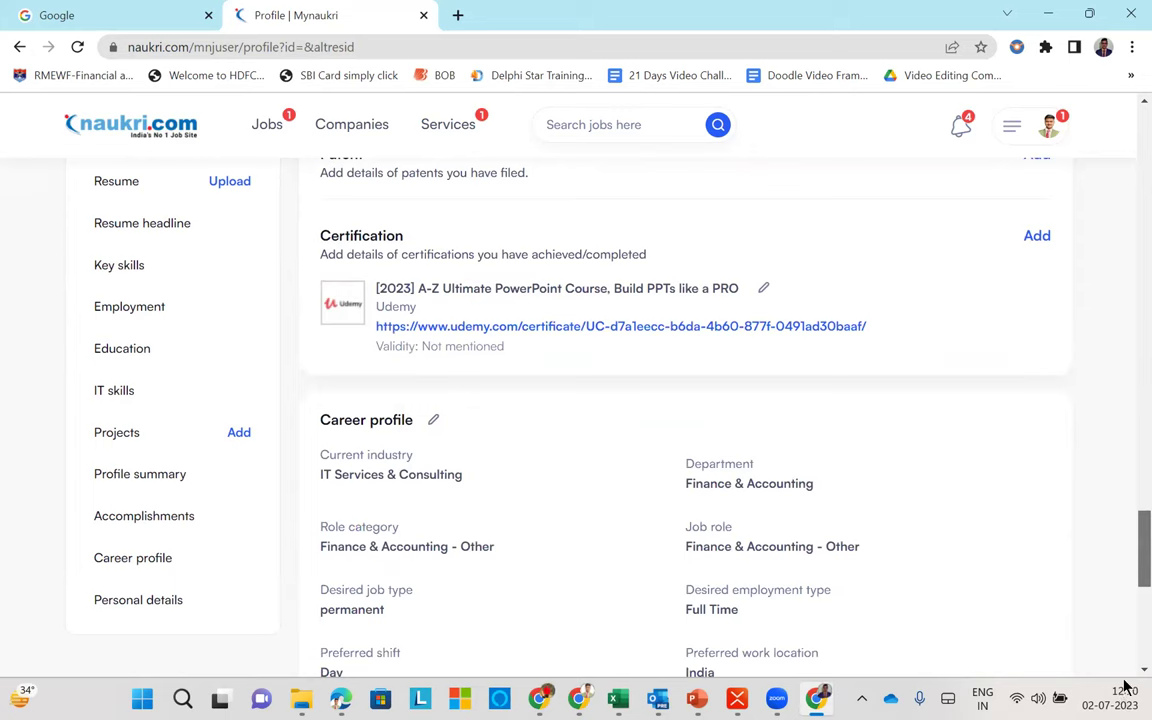
Leave the profile page and return to the Naukri home page
key("Home")
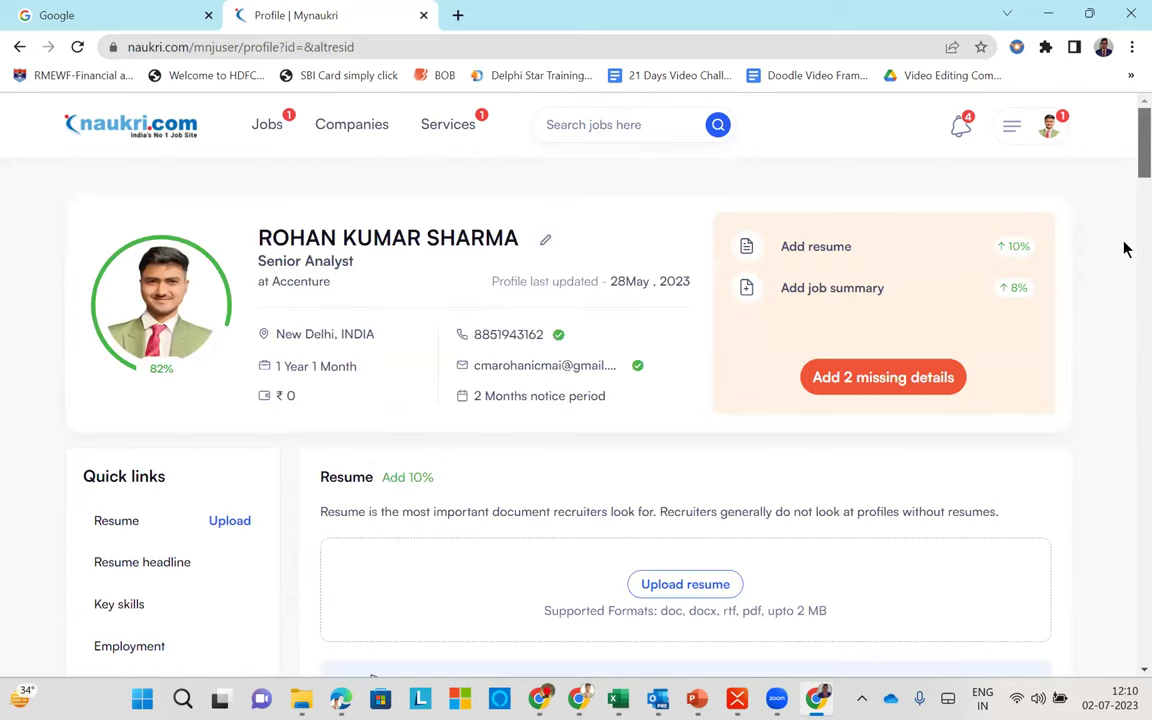
left_click(170, 131)
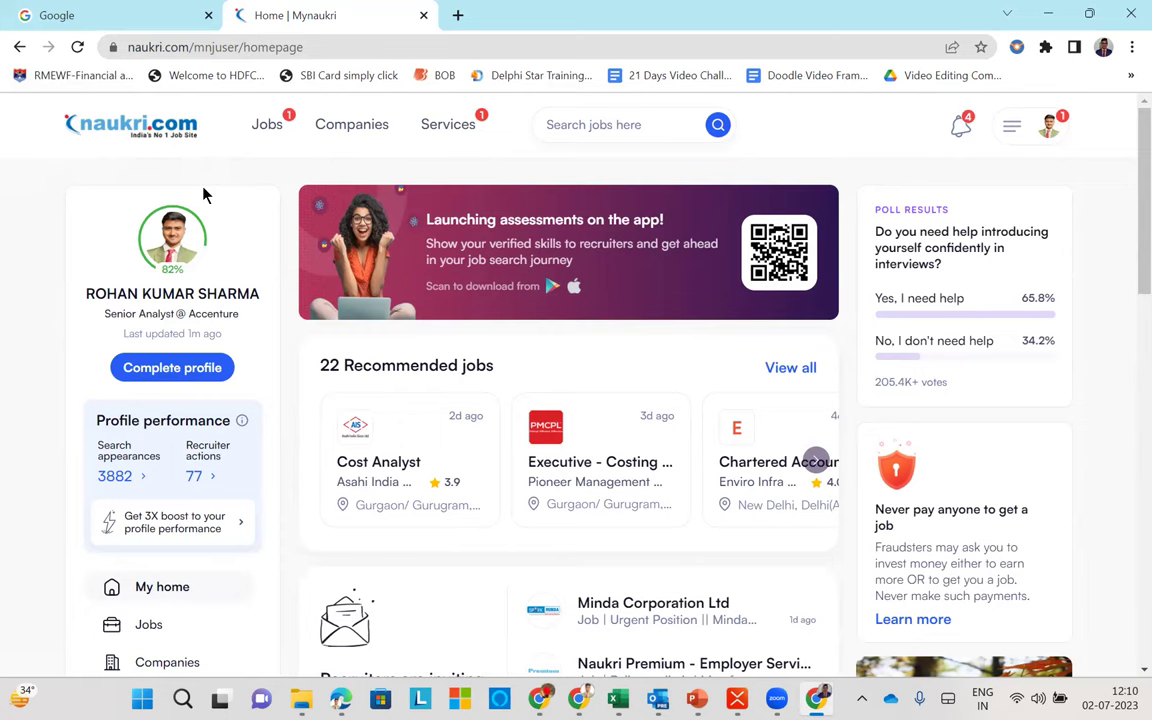
key("alt+Tab")
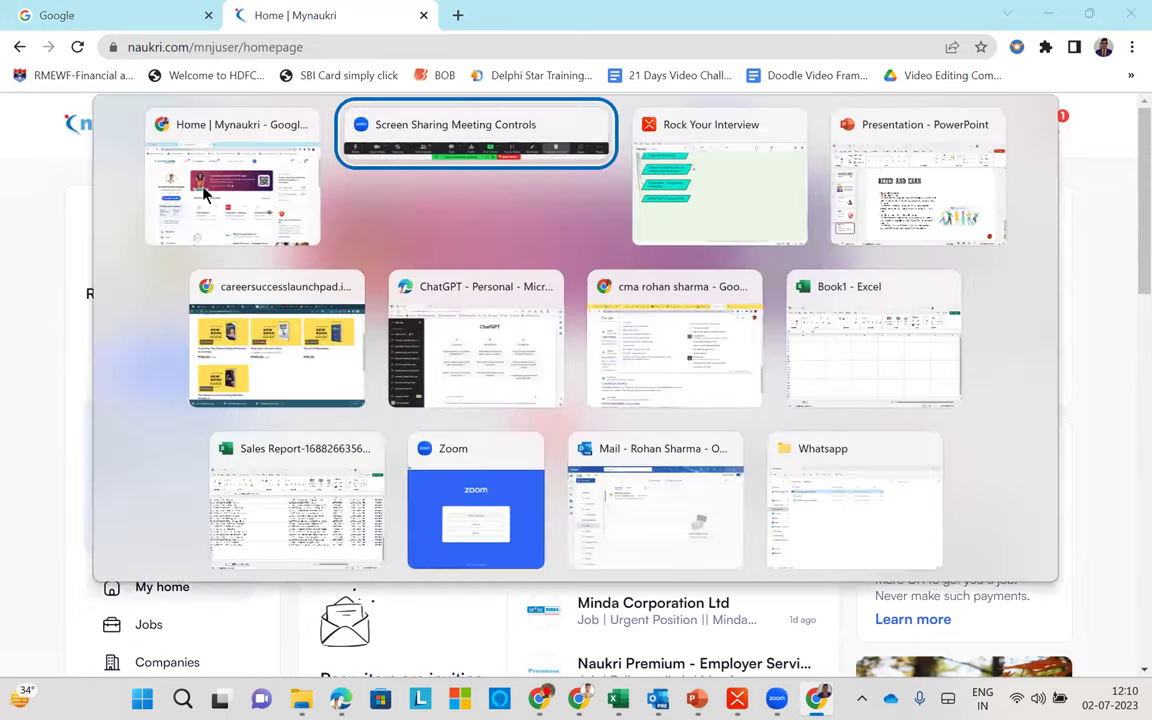
key("Tab")
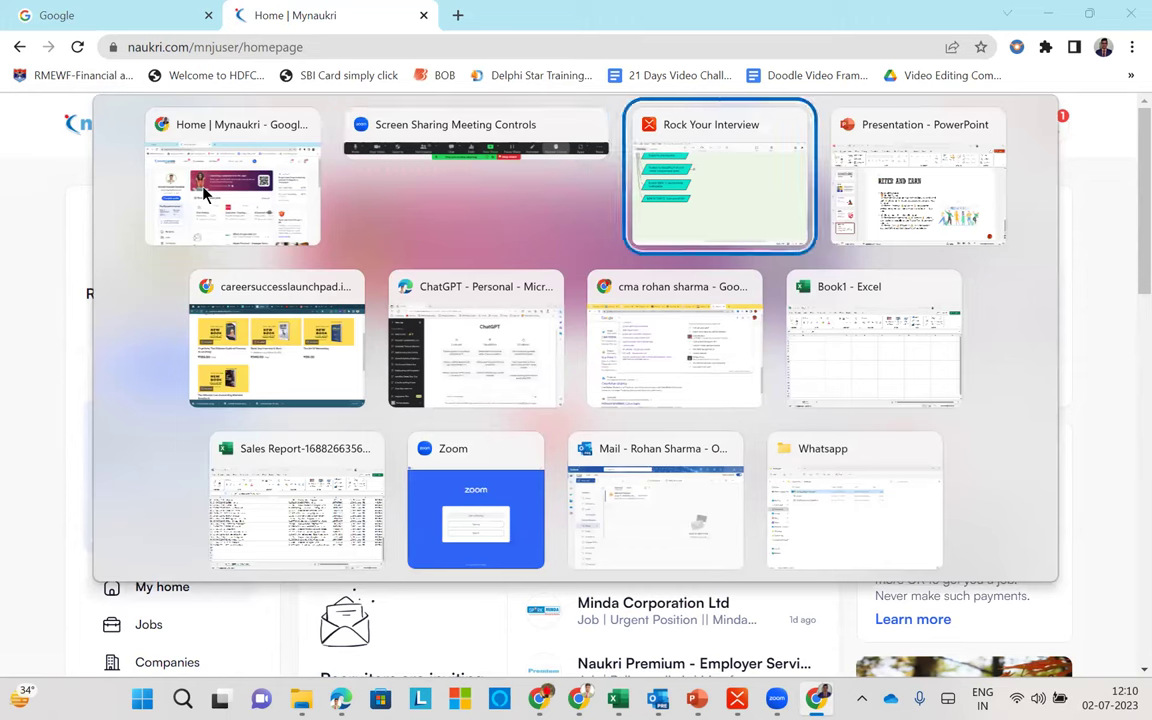
key("shift+Tab")
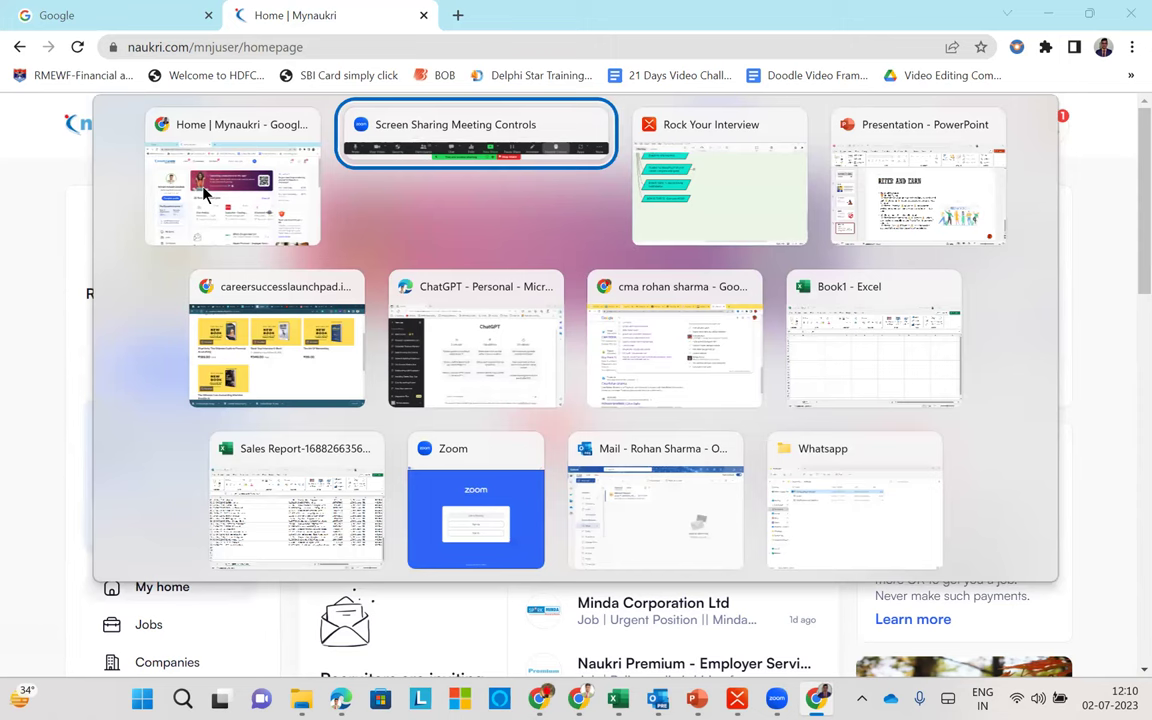
left_click(206, 147)
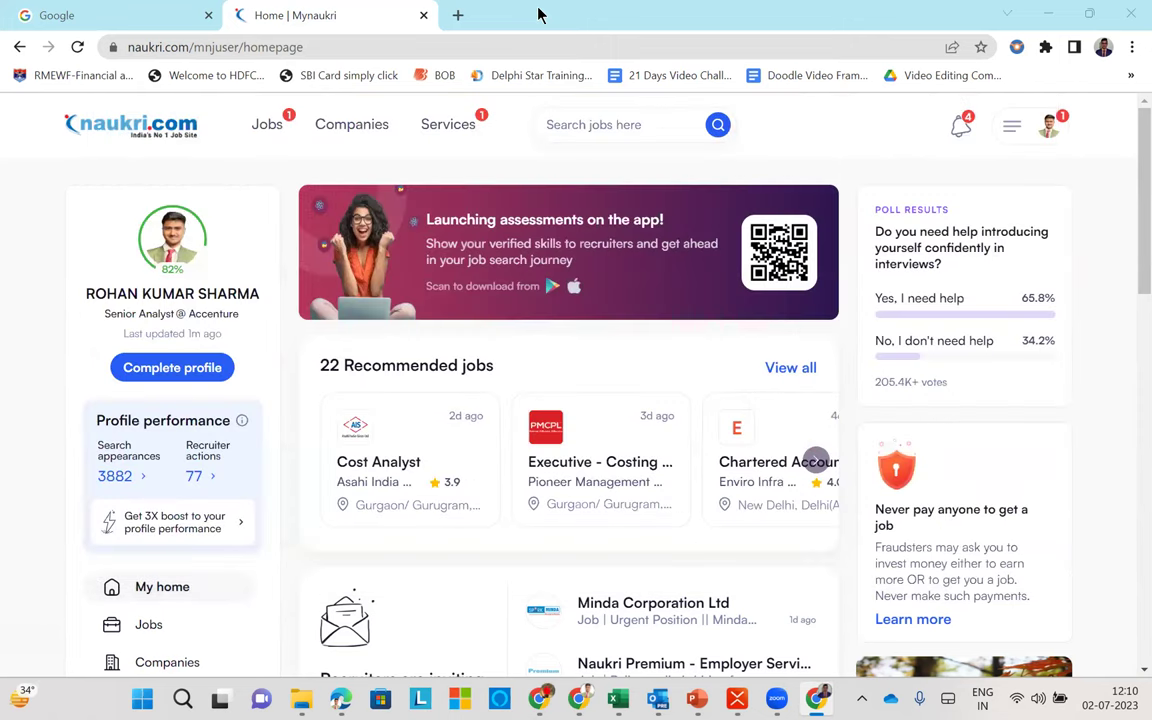